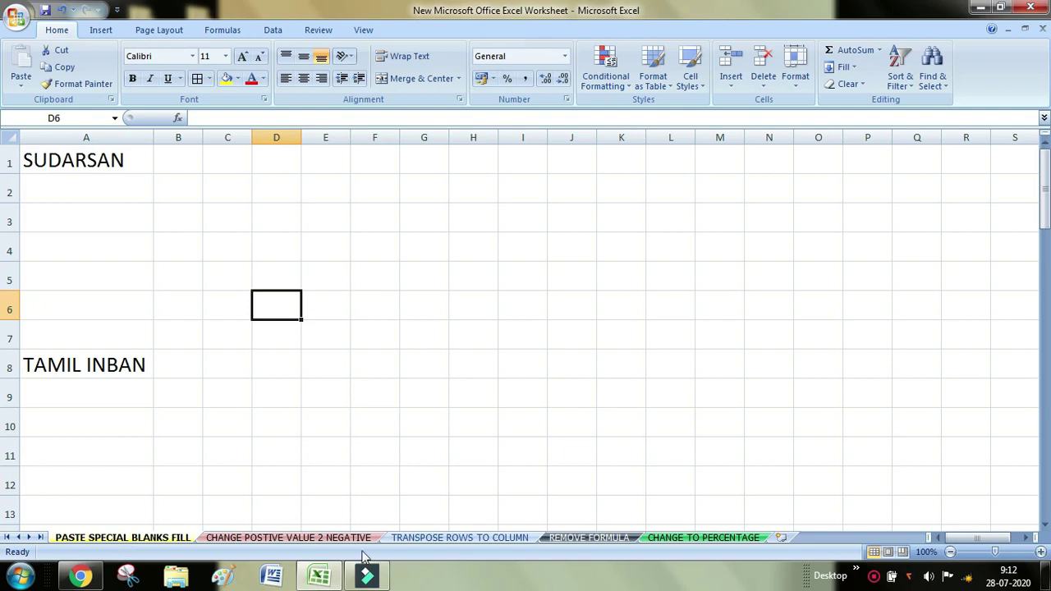
- Browse the workbook's sheets, then return to the PASTE SPECIAL BLANKS FILL sheet
left_click(304, 540)
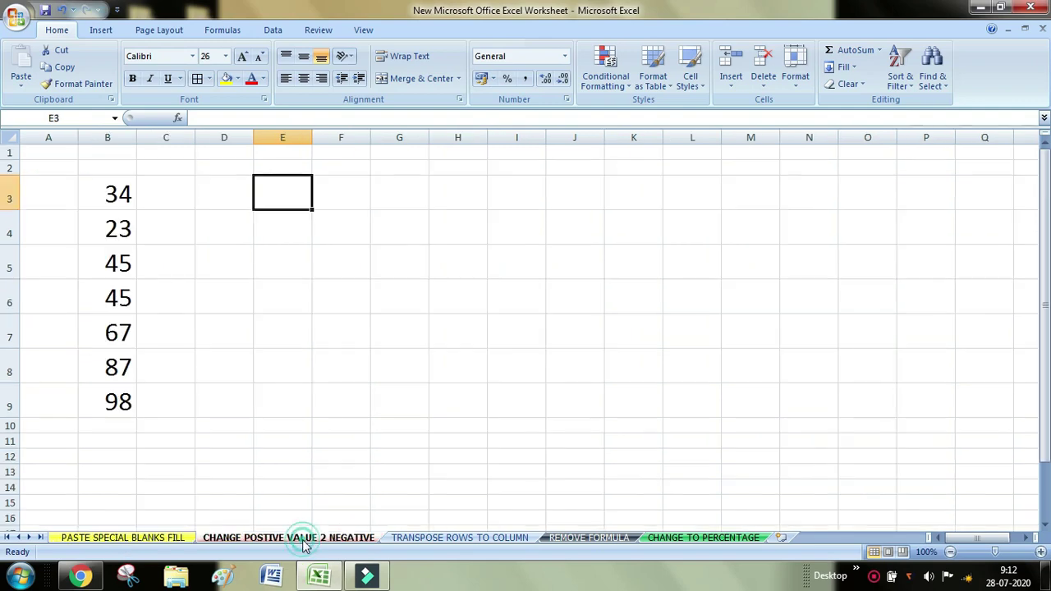
left_click(475, 538)
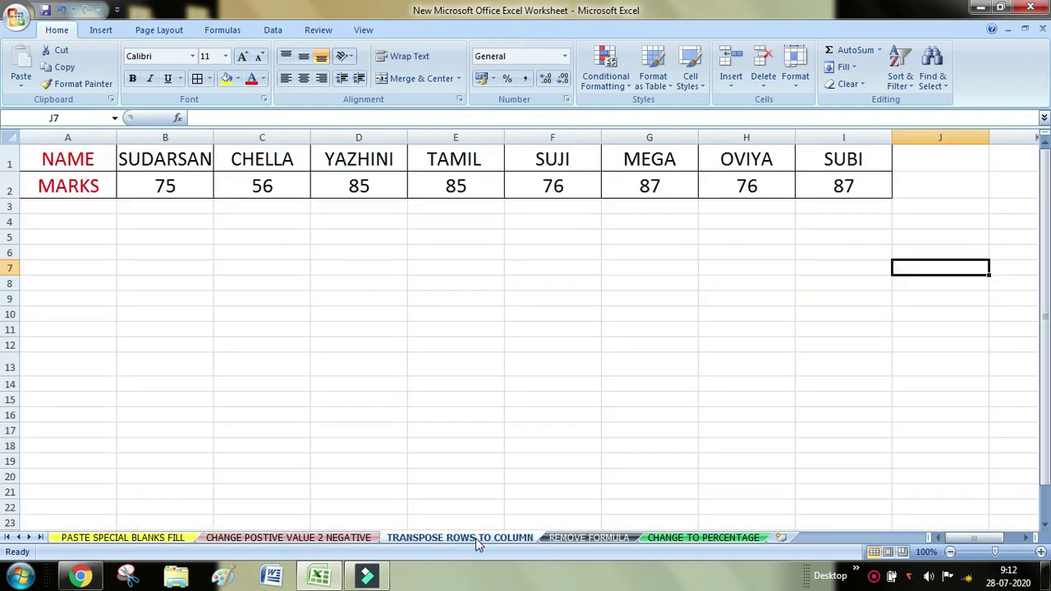
left_click(579, 539)
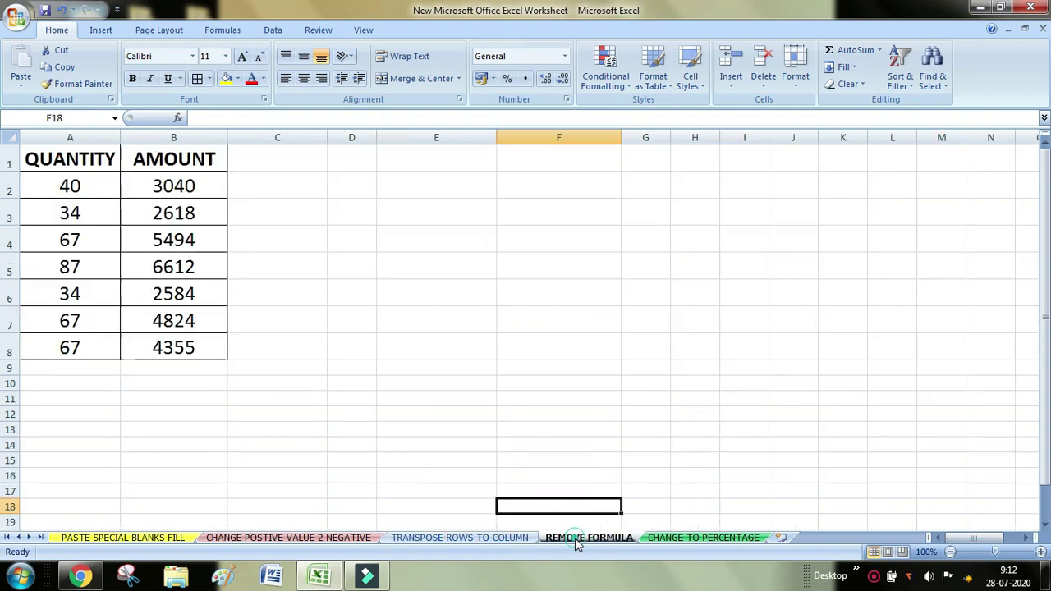
left_click(704, 542)
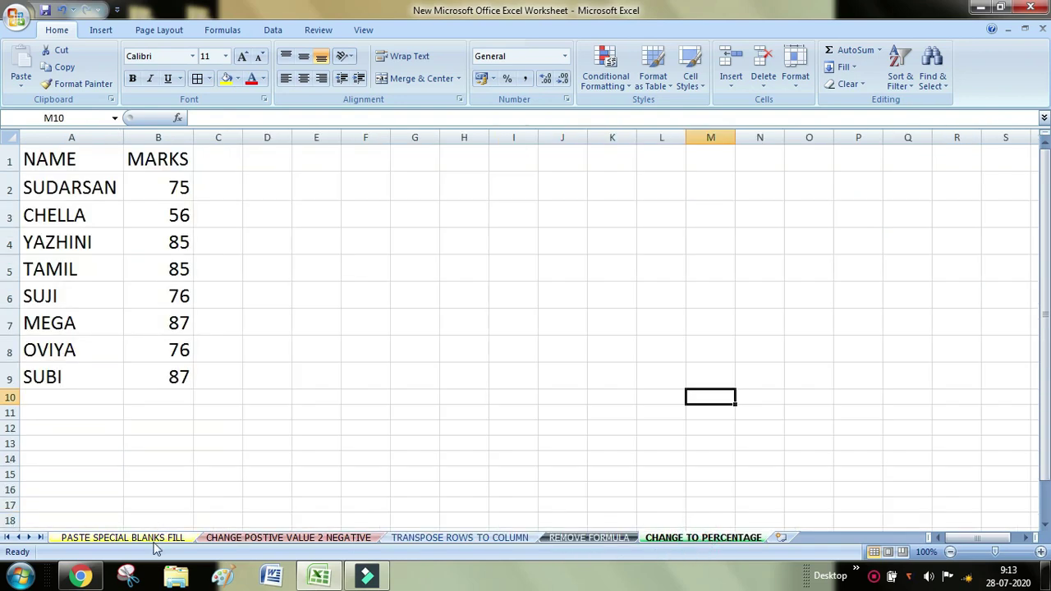
left_click(153, 539)
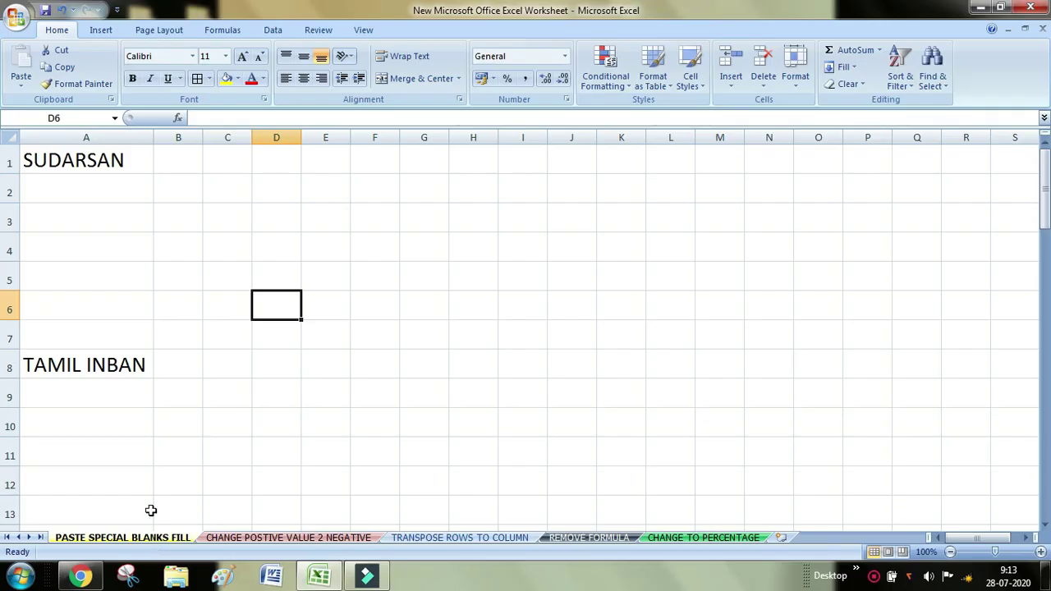
- Review the column A names SUDARSAN, TAMIL INBAN, YAZHINI, CHELLA and HEMA
left_click(85, 158)
left_click(75, 367)
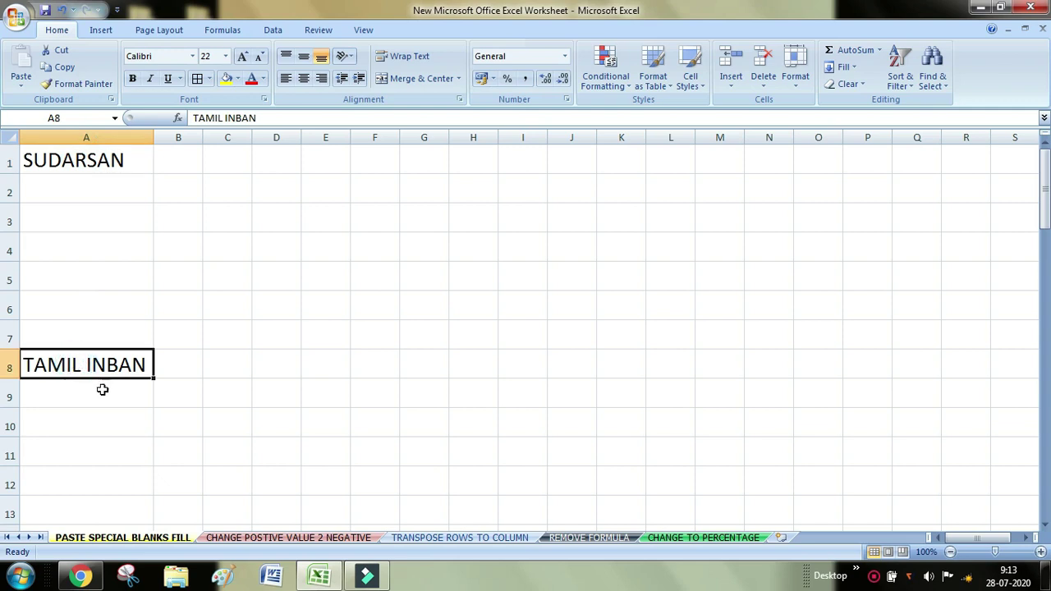
scroll(87, 393, "down", 3)
left_click(60, 316)
left_click(70, 490)
scroll(70, 493, "down", 1)
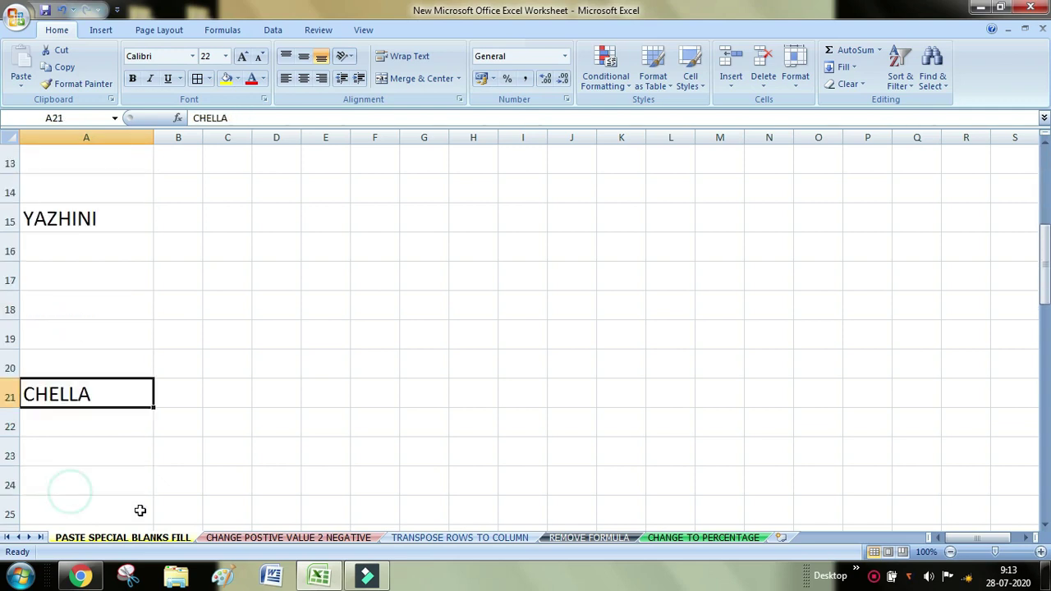
scroll(77, 406, "down", 2)
left_click(77, 394)
scroll(79, 395, "up", 6)
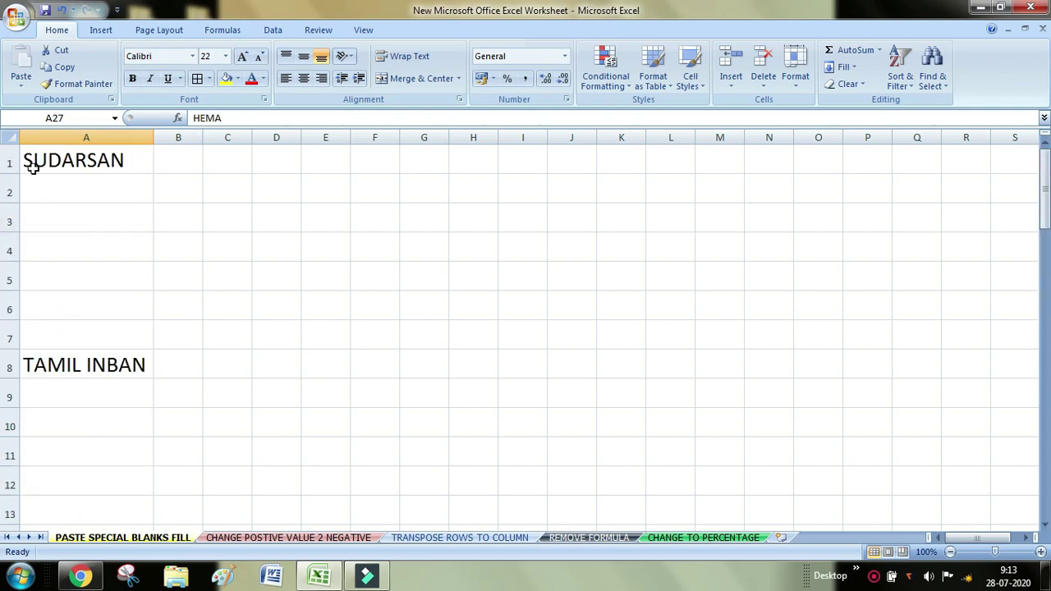
- Try filling SUDARSAN down into the empty cells A2:A7, then undo it
left_click_drag(57, 182, 57, 333)
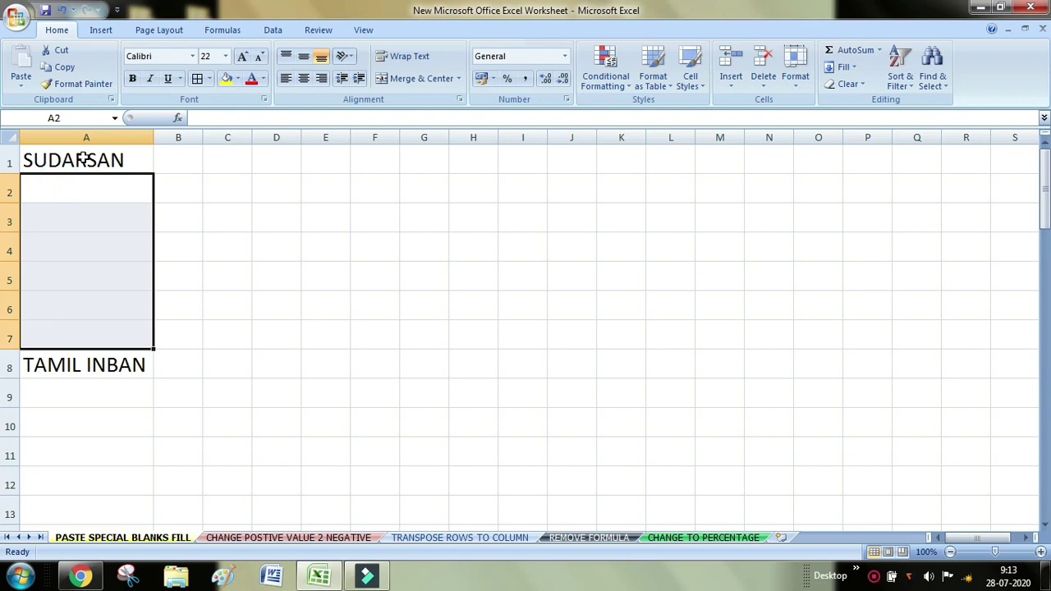
left_click(88, 159)
left_click_drag(93, 184, 101, 338)
left_click(97, 164)
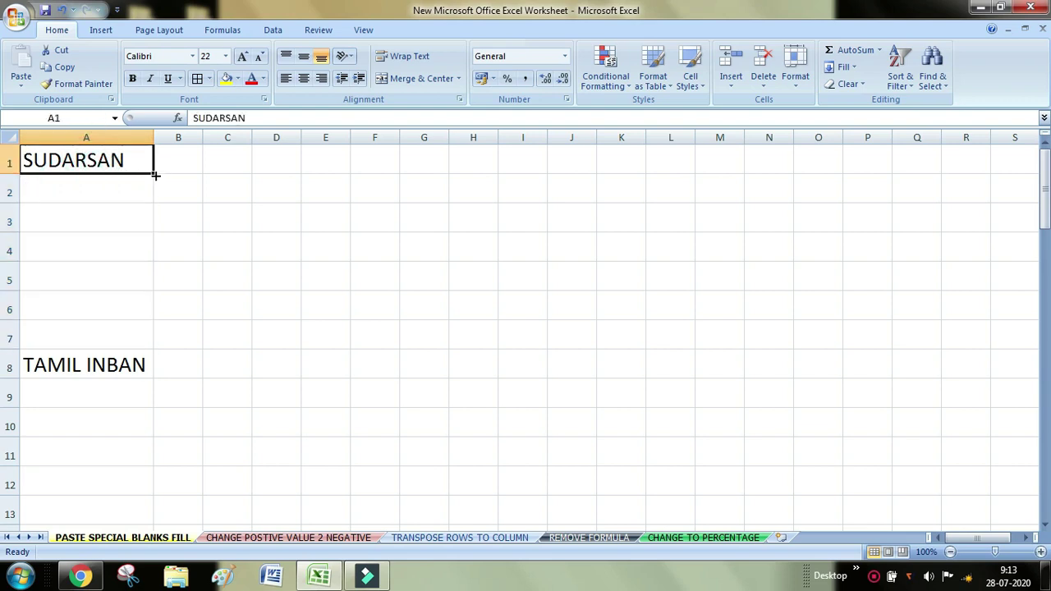
left_click_drag(156, 175, 126, 345)
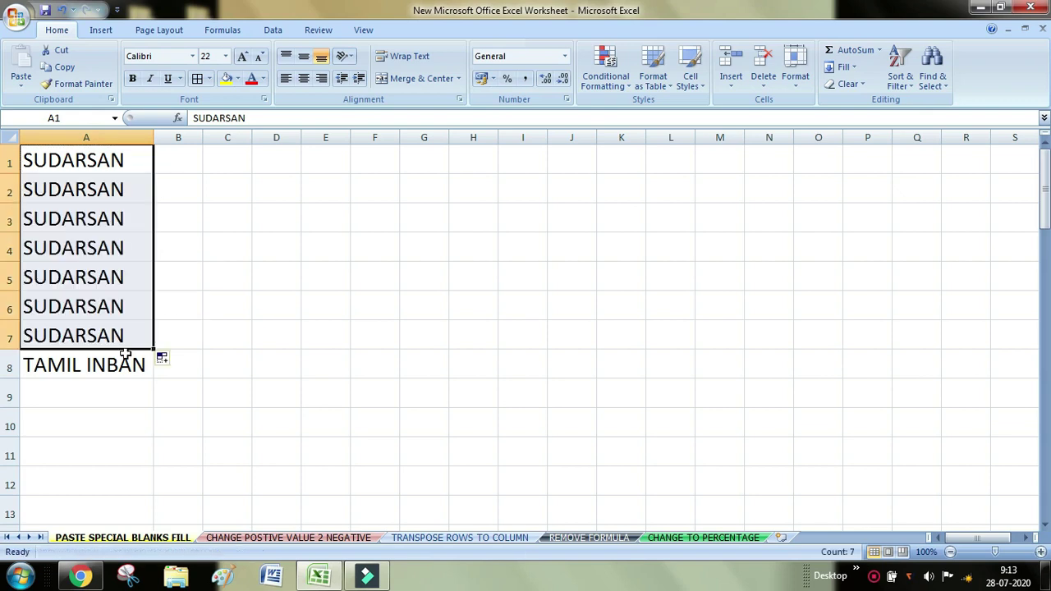
left_click(113, 384)
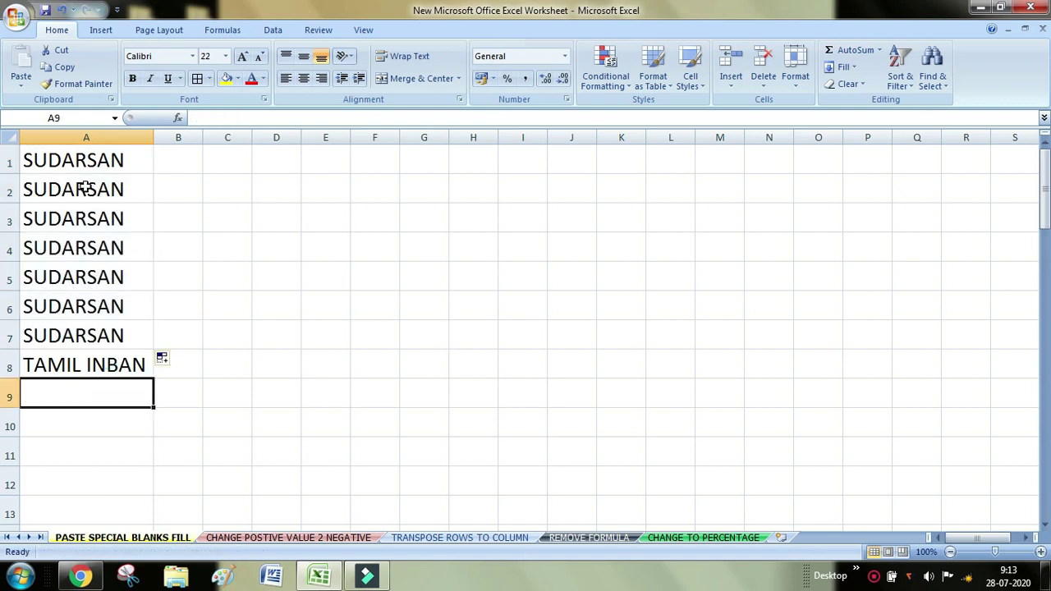
left_click(62, 9)
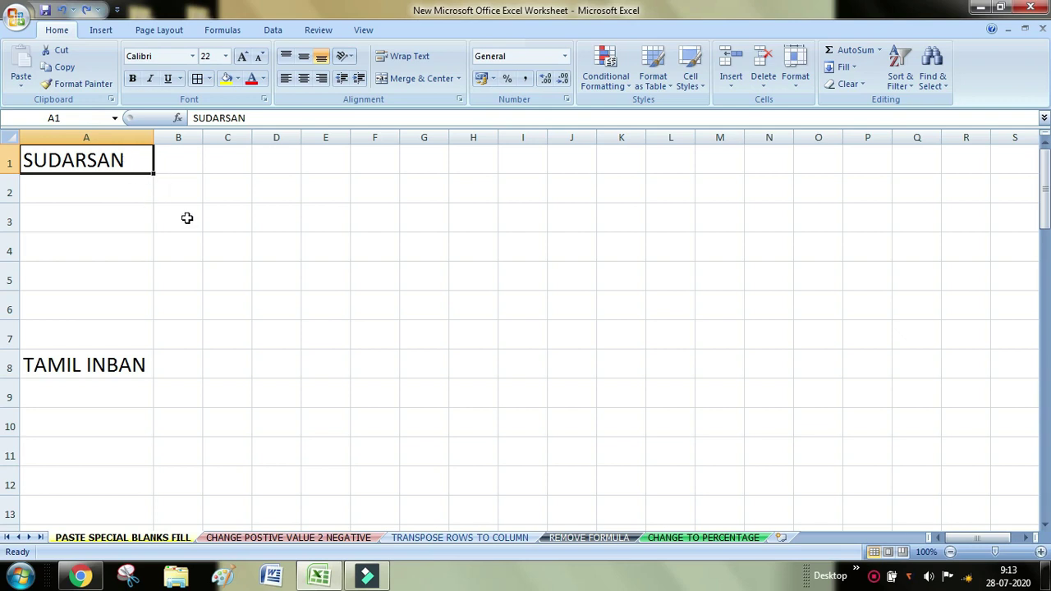
- Select column A and keep only its blank cells via Go To Special, Blanks
left_click(93, 136)
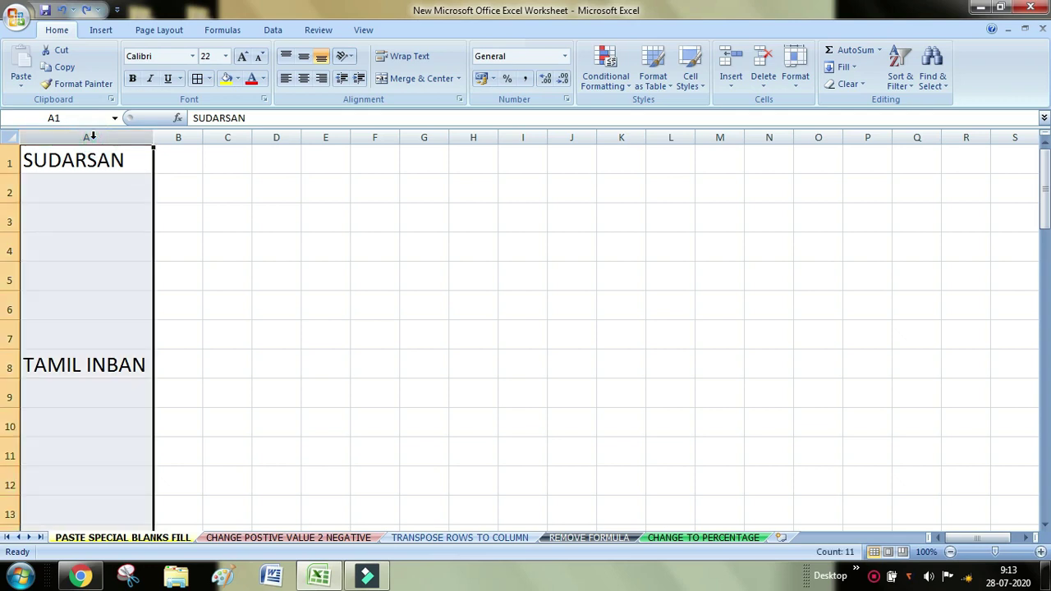
key("ctrl+g")
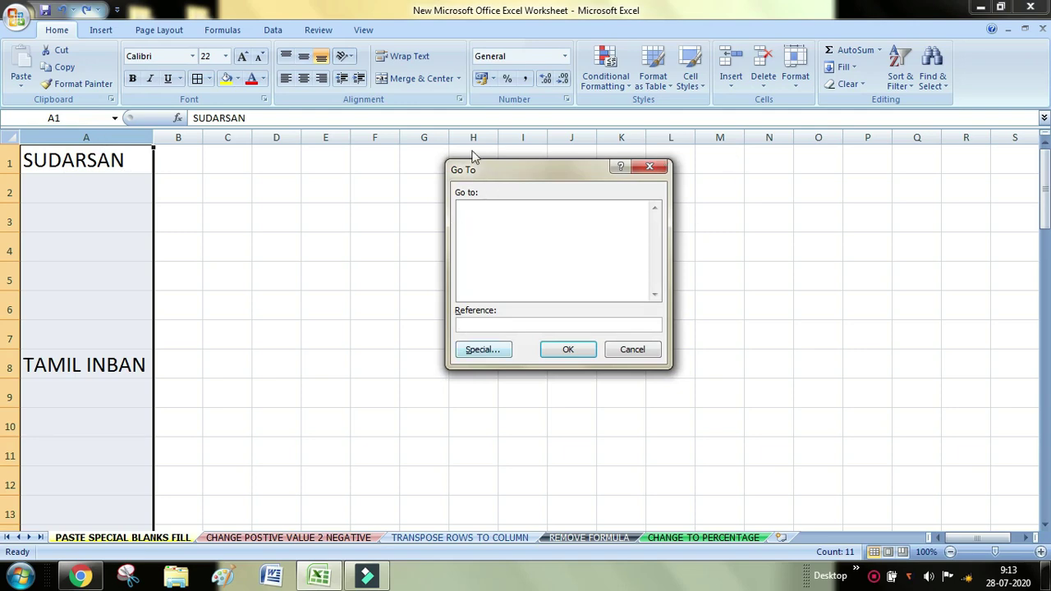
left_click(491, 351)
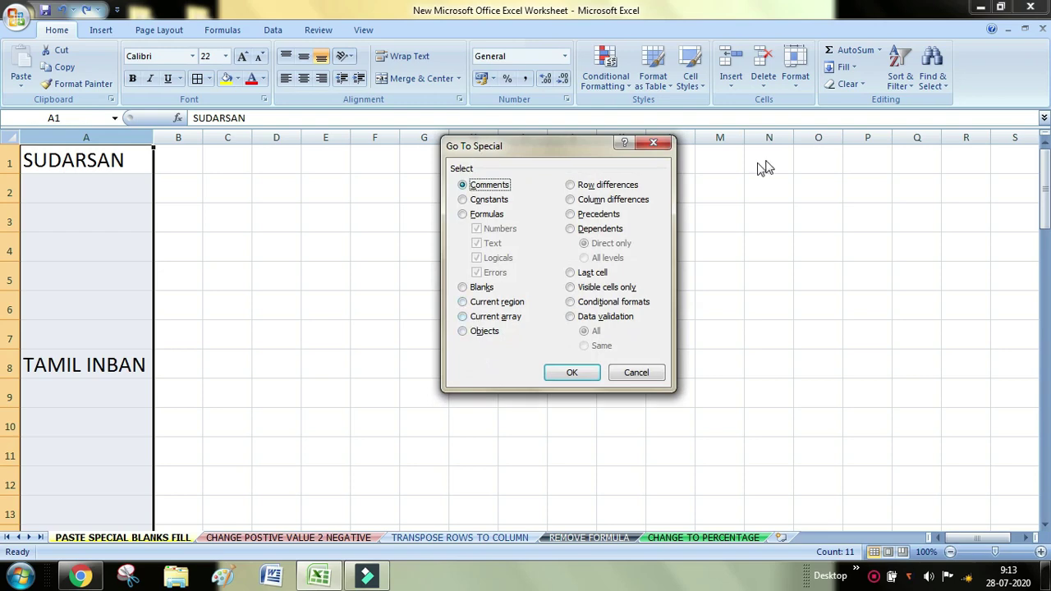
left_click(463, 289)
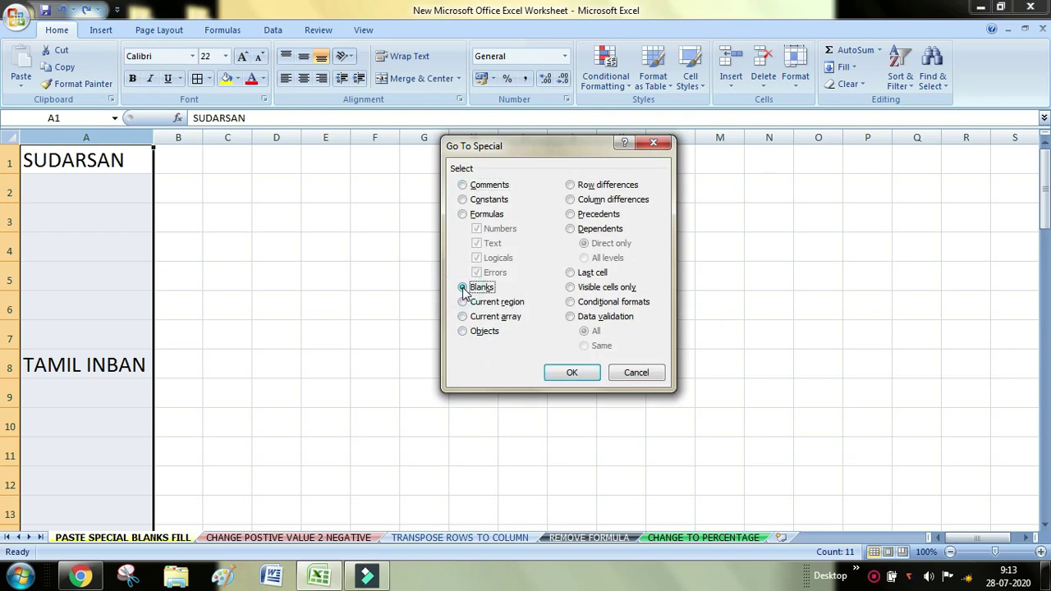
left_click(573, 374)
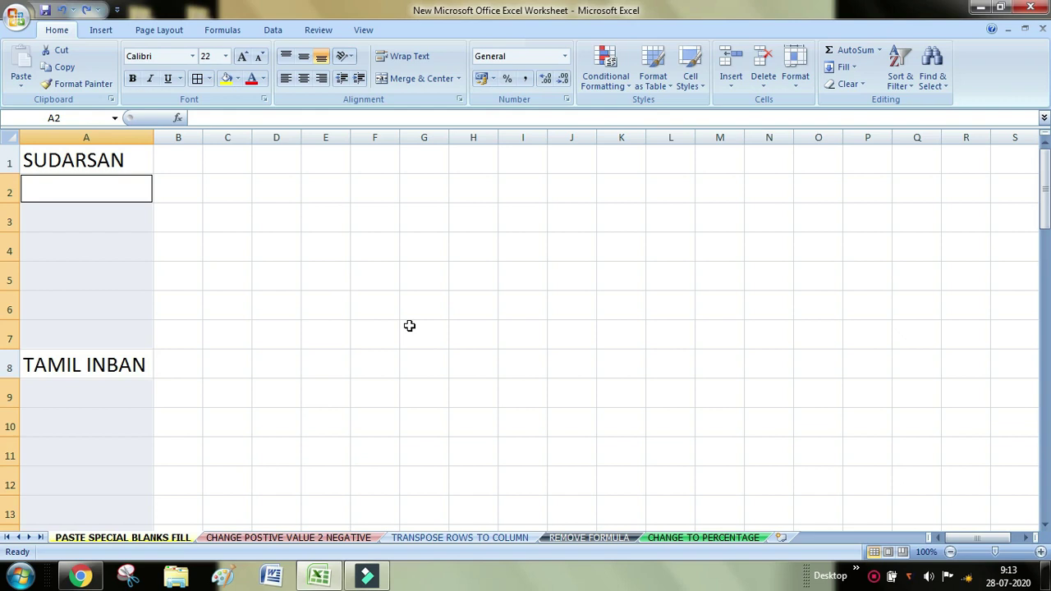
- Fill every selected blank with =A1 at once using Ctrl+Enter, then scroll through the results
type("=A1")
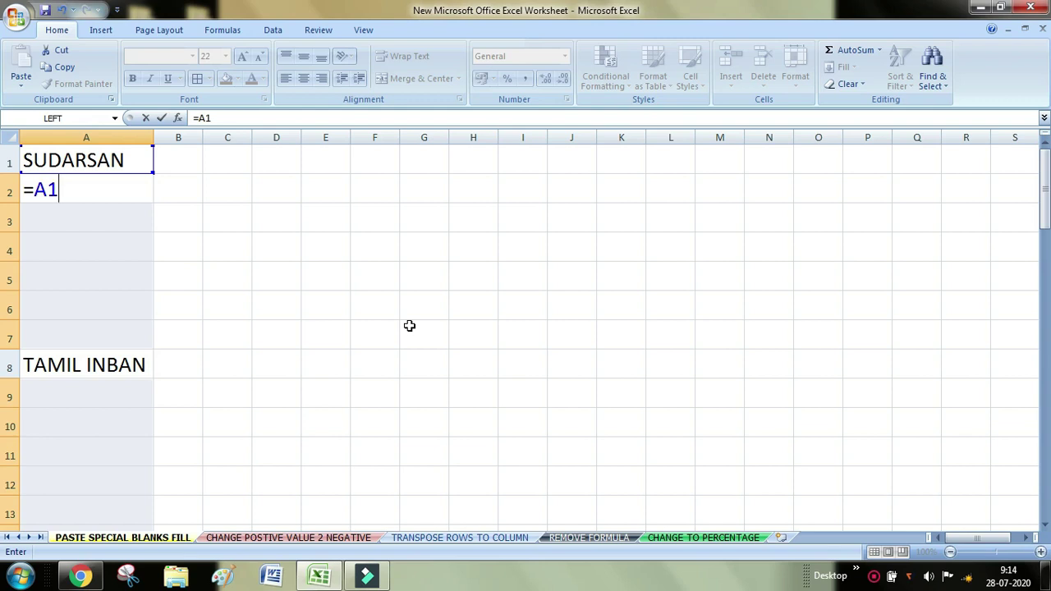
key("ctrl+Return")
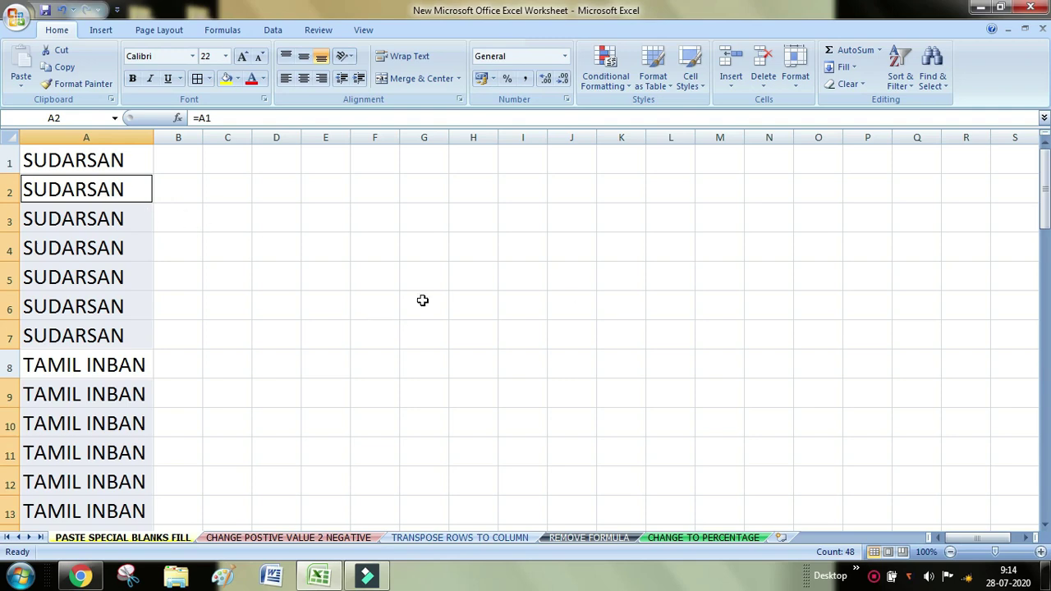
scroll(98, 340, "down", 1)
scroll(101, 345, "down", 3)
scroll(98, 343, "down", 3)
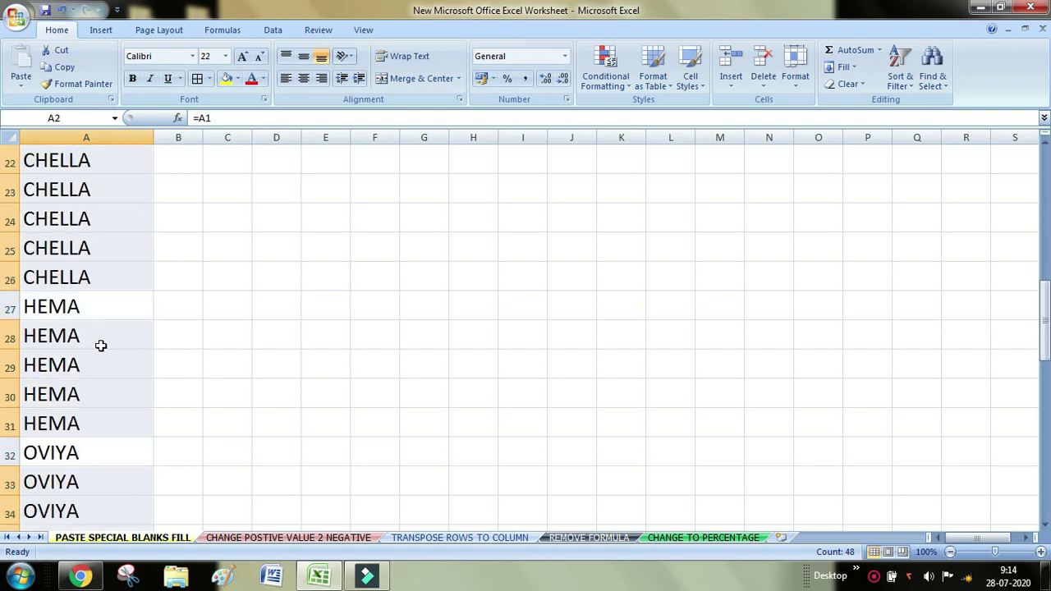
scroll(99, 343, "down", 2)
scroll(122, 359, "up", 5)
scroll(83, 255, "up", 4)
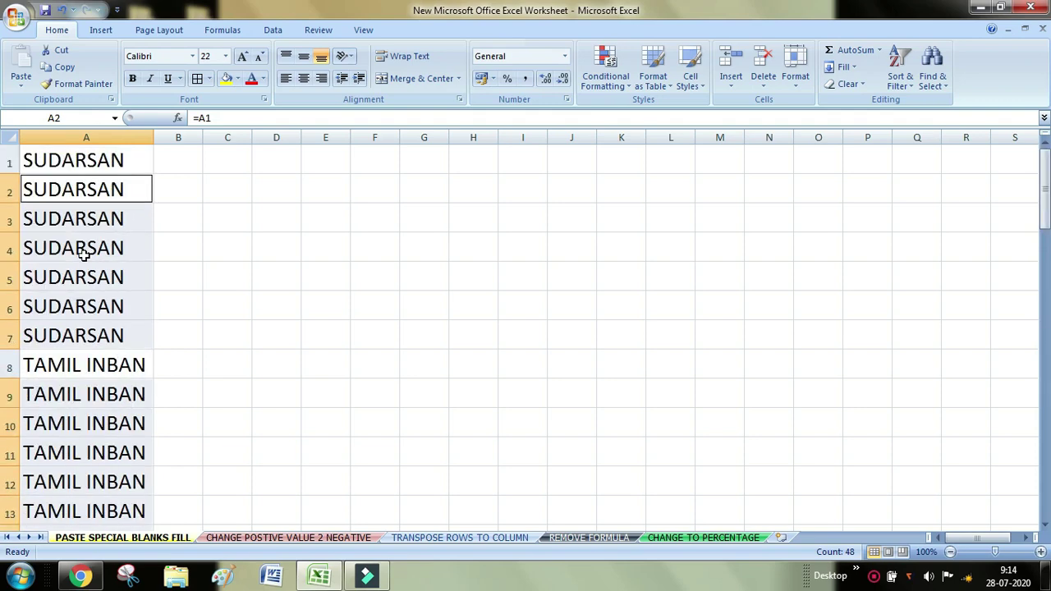
- Check the filled cells A2:A7 and the formula in A16
left_click(88, 161)
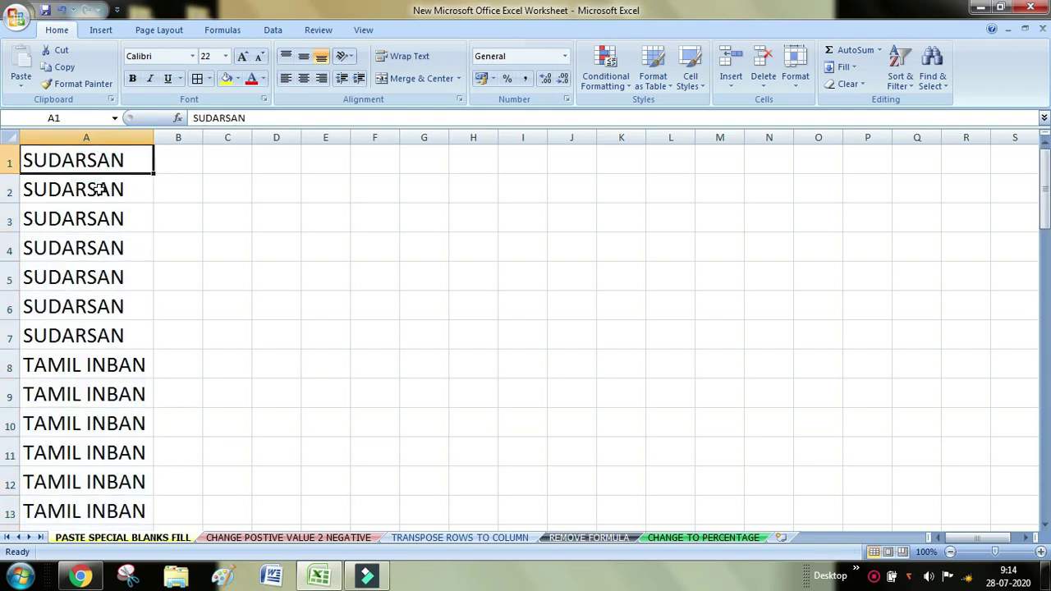
left_click_drag(102, 189, 90, 332)
left_click(92, 366)
scroll(131, 405, "down", 2)
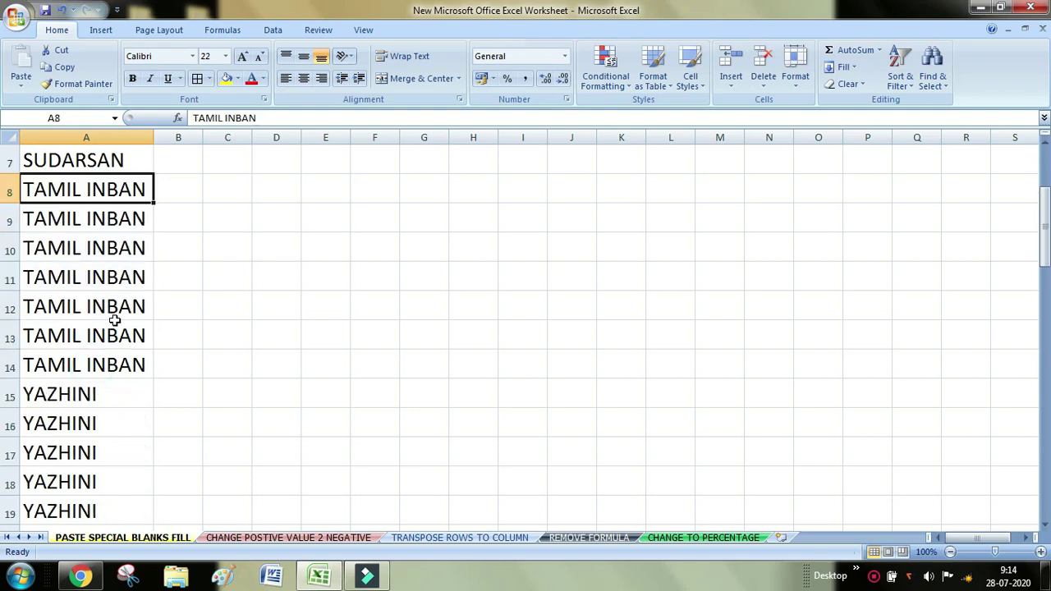
left_click_drag(103, 219, 103, 355)
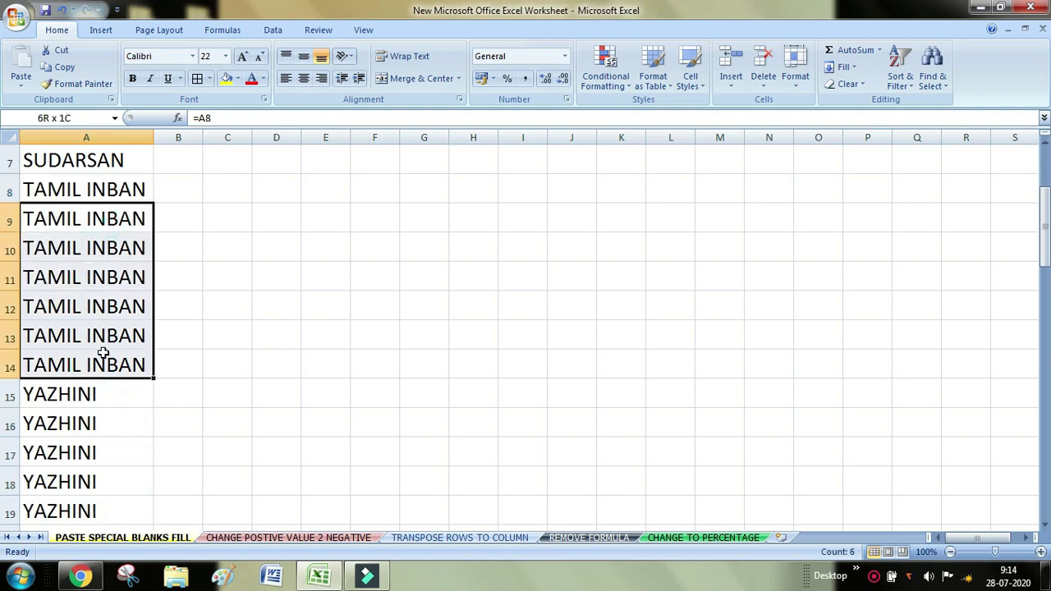
left_click(87, 422)
scroll(82, 394, "down", 2)
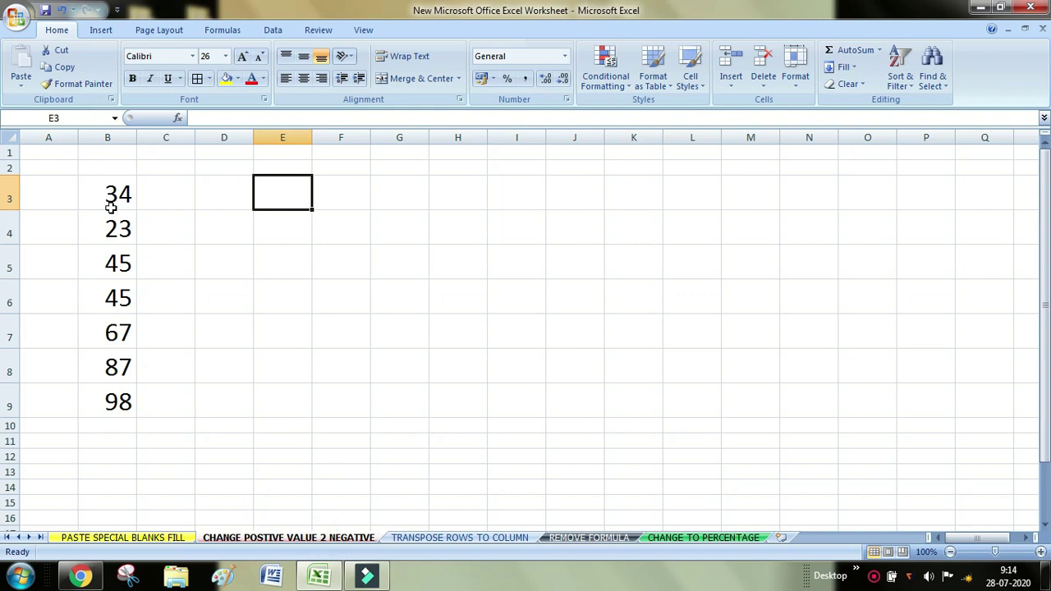
- Enter -1 in cell E3 and copy it
mouse_move(108, 192)
left_mouse_down()
mouse_move(90, 305)
mouse_move(96, 399)
left_mouse_up()
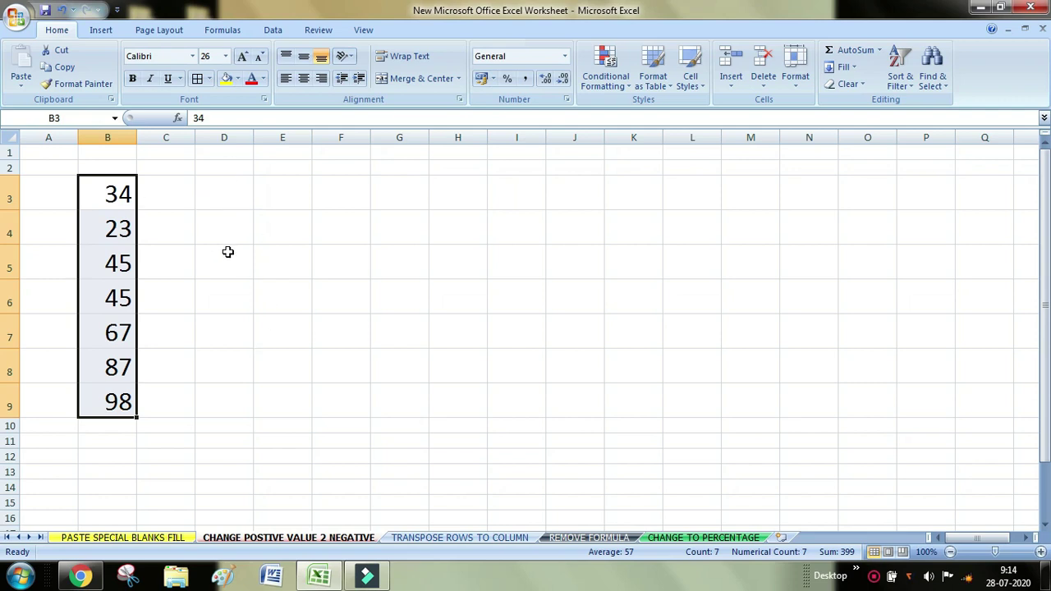
left_click(296, 194)
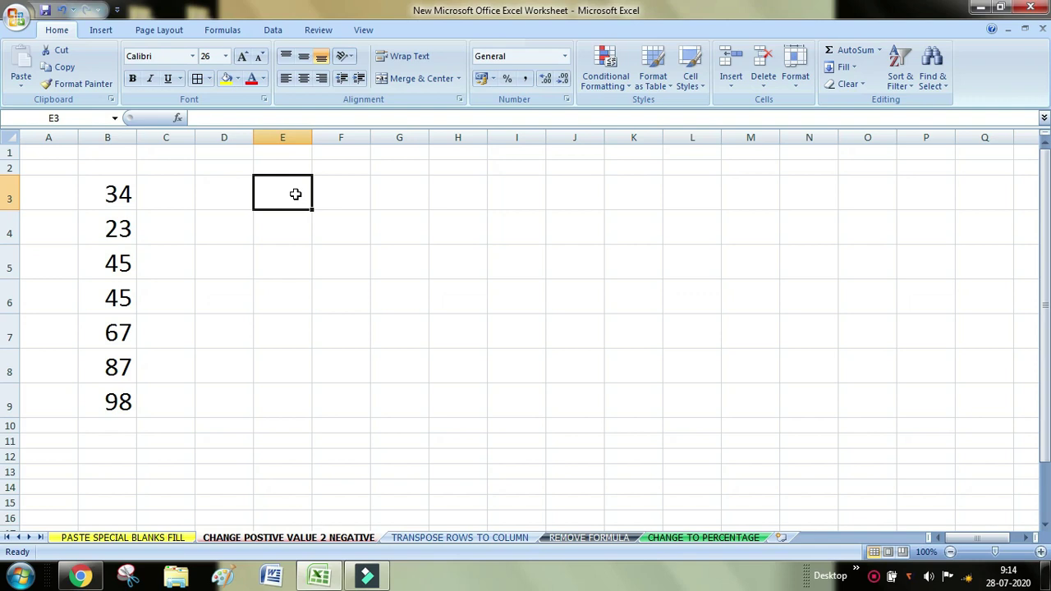
type("-1")
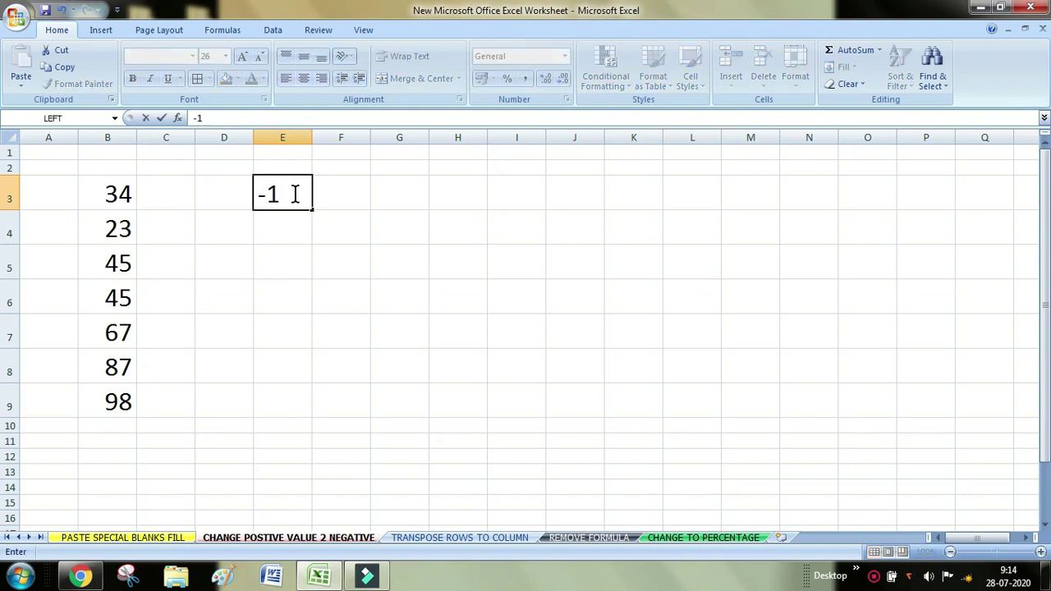
left_click(296, 188)
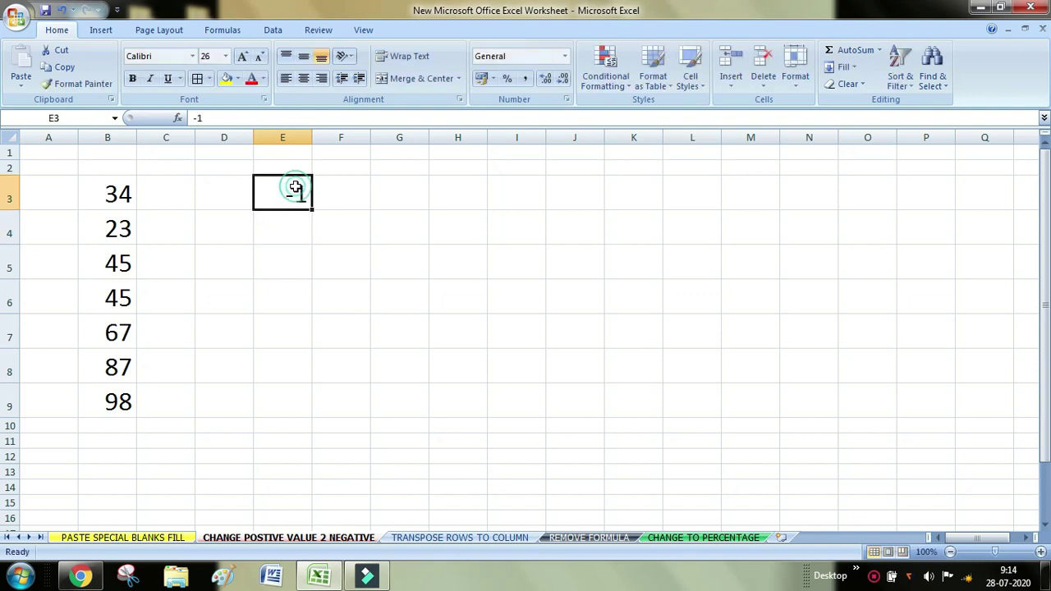
right_click(277, 199)
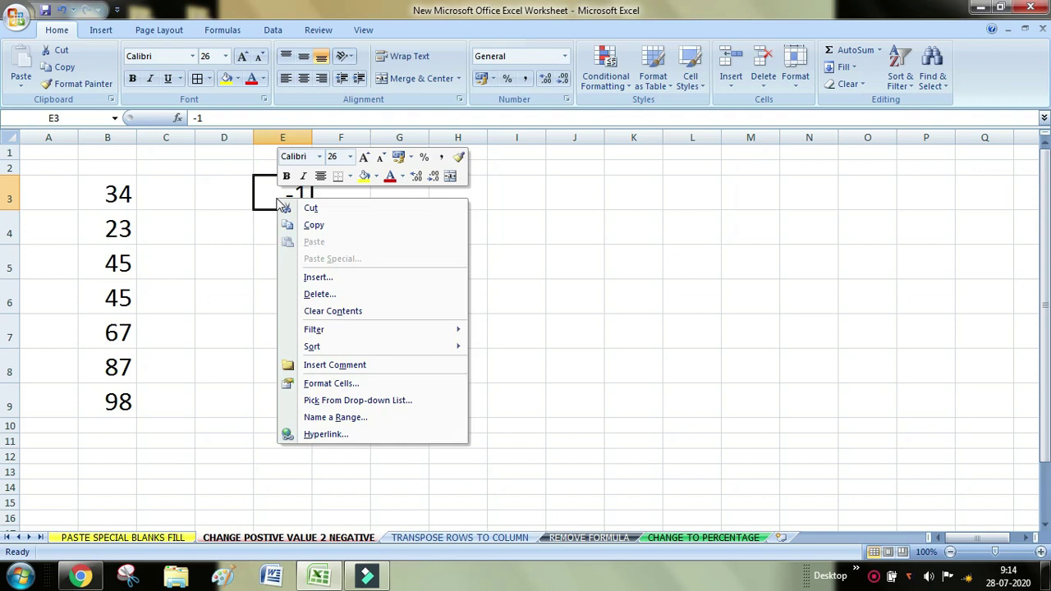
left_click(328, 228)
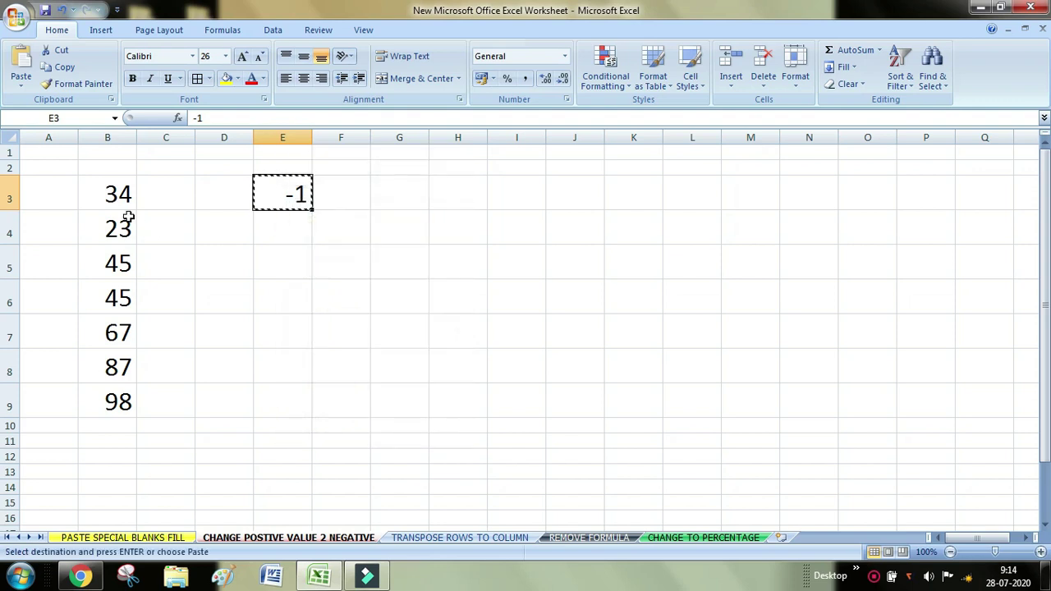
- Select the numbers in B3:B9 and bring up their paste choices
left_click_drag(101, 189, 100, 399)
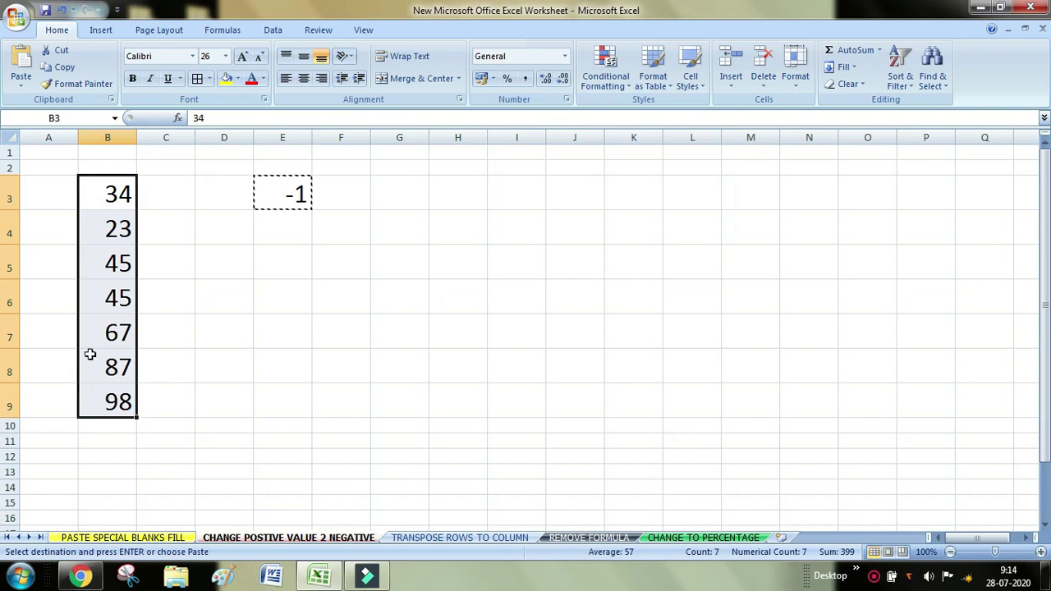
left_click_drag(113, 193, 102, 396)
right_click(111, 200)
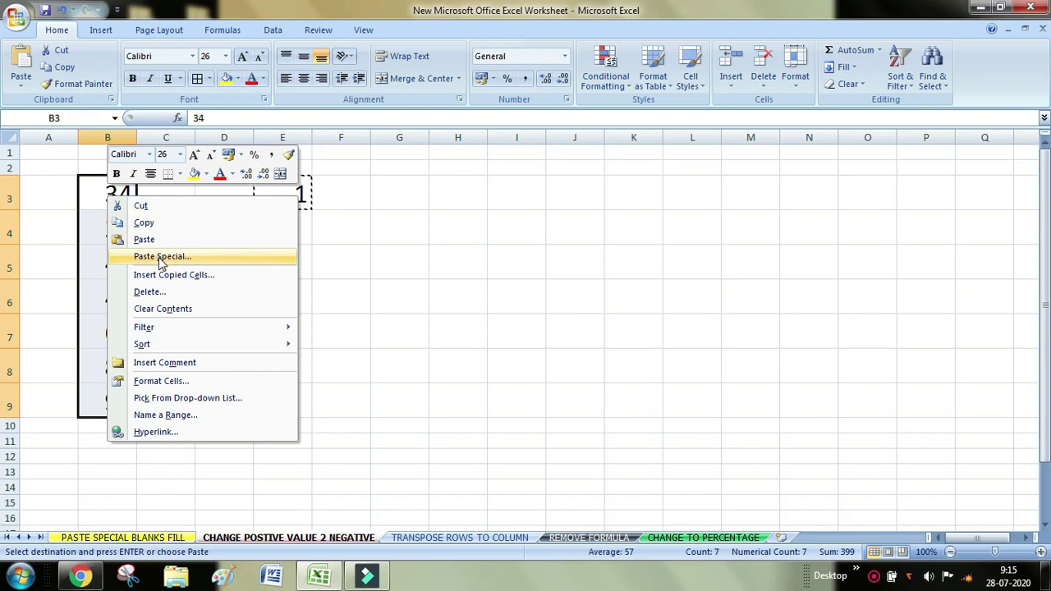
- Paste Special the -1 onto B3:B9 with Values and Multiply, giving -34 through -98
left_click(161, 259)
left_click_drag(122, 134, 450, 177)
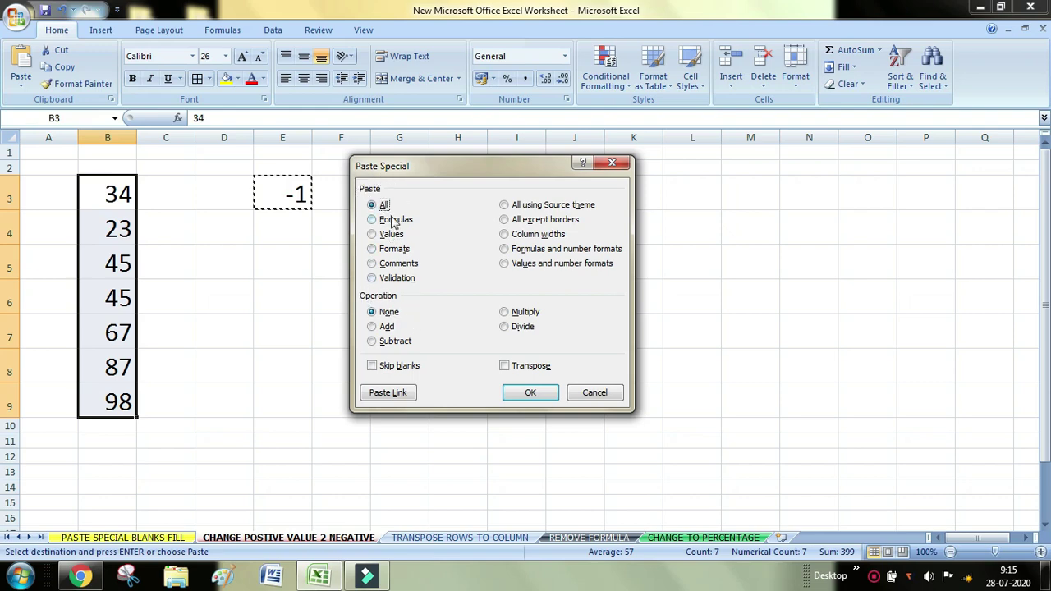
left_click(373, 234)
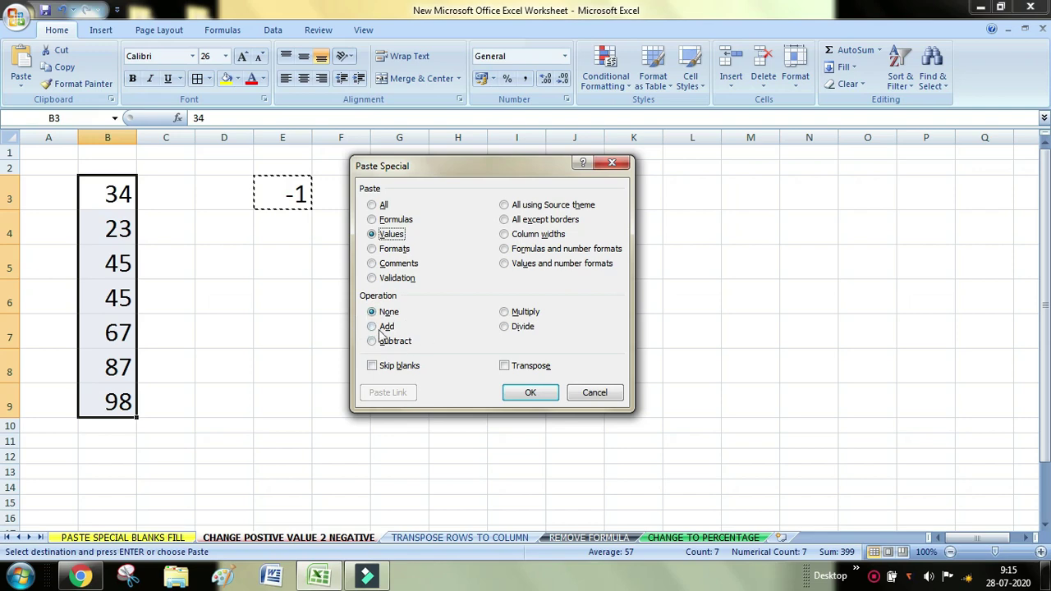
left_click(505, 314)
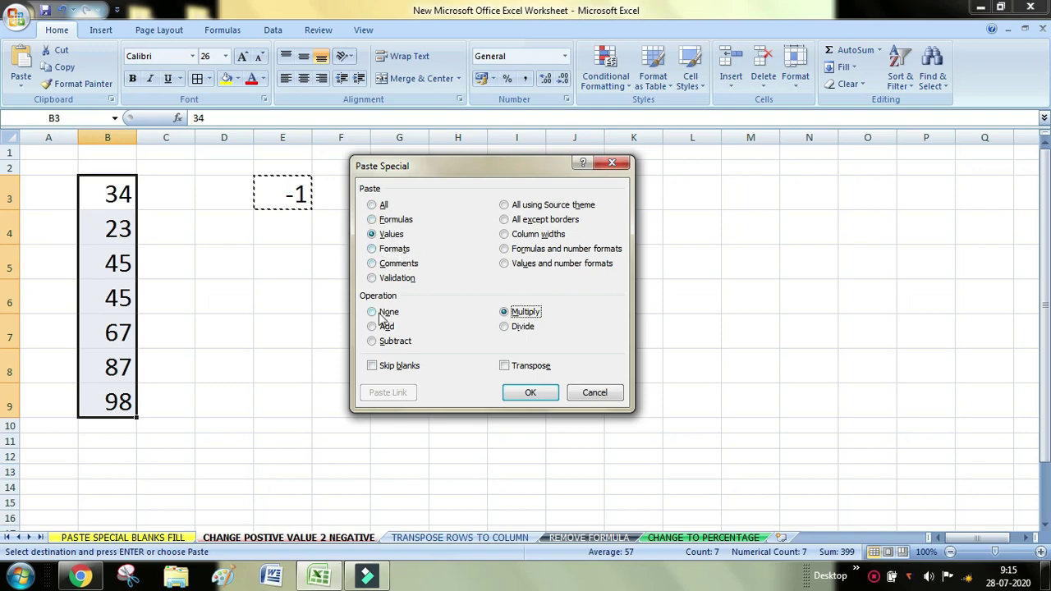
left_click(547, 399)
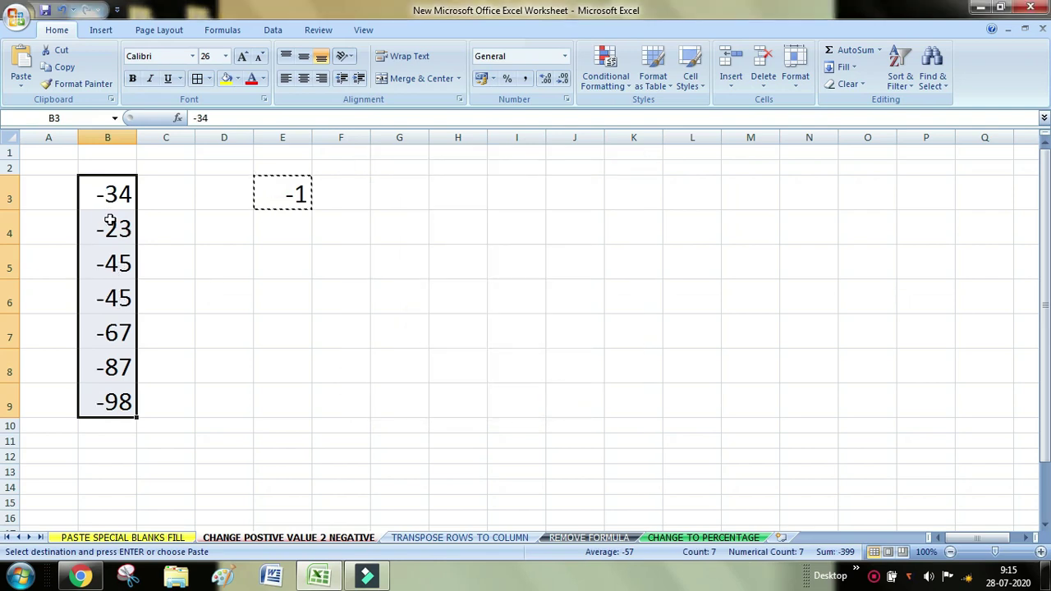
- Cancel the E3 copy, abandon a -34 entry in D3, and check E3 and B3
left_click(188, 394)
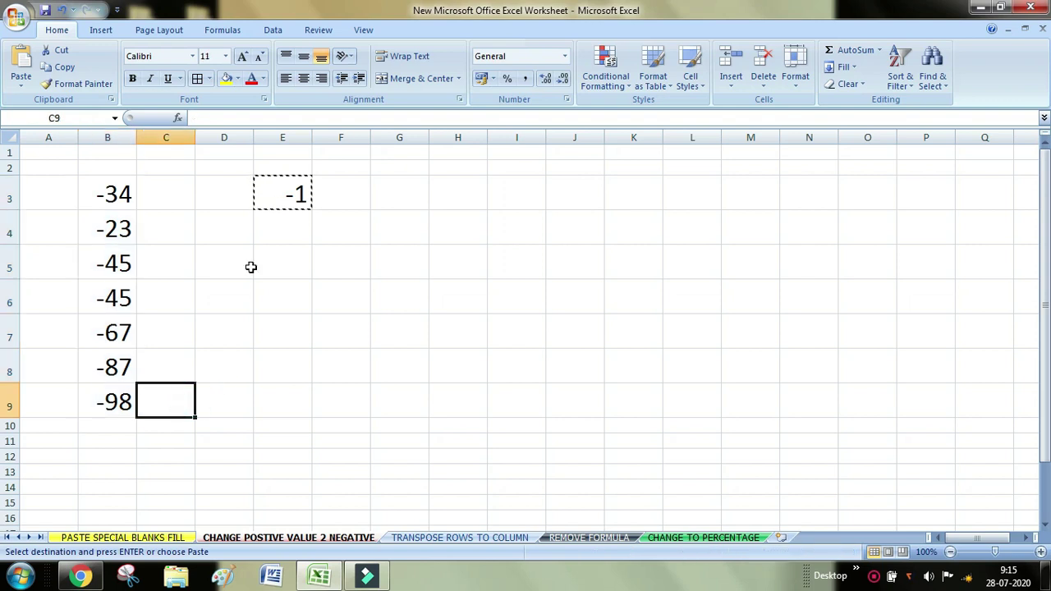
key("Escape")
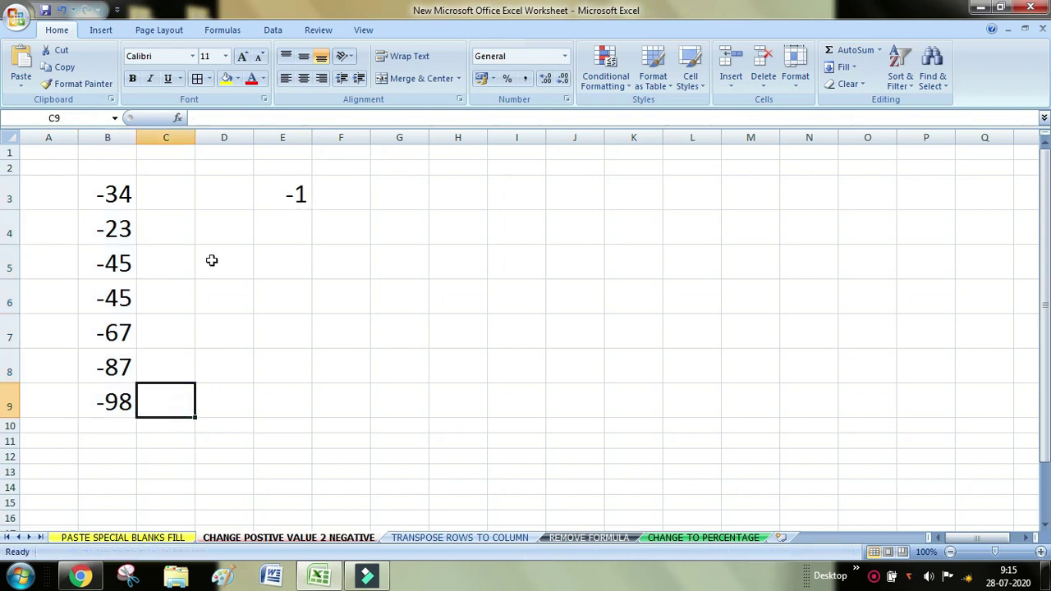
left_click(197, 193)
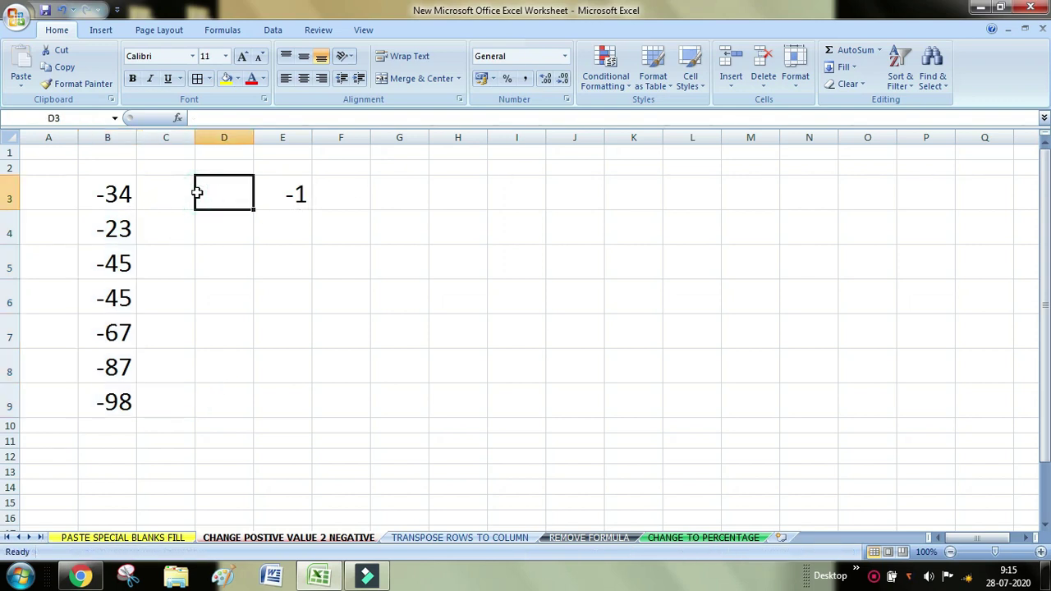
type("-34")
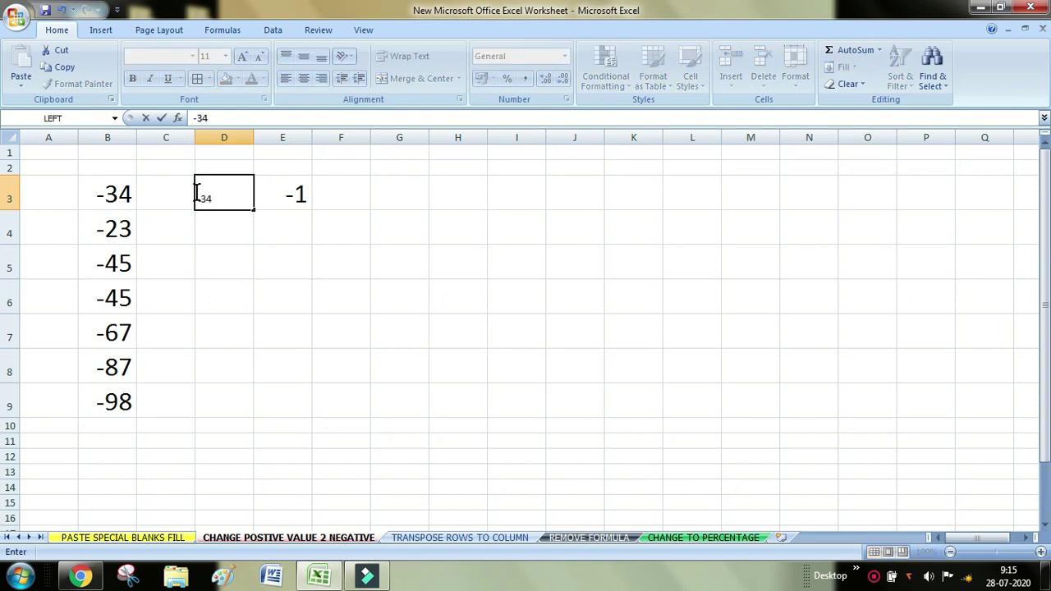
key("Escape")
left_click(371, 258)
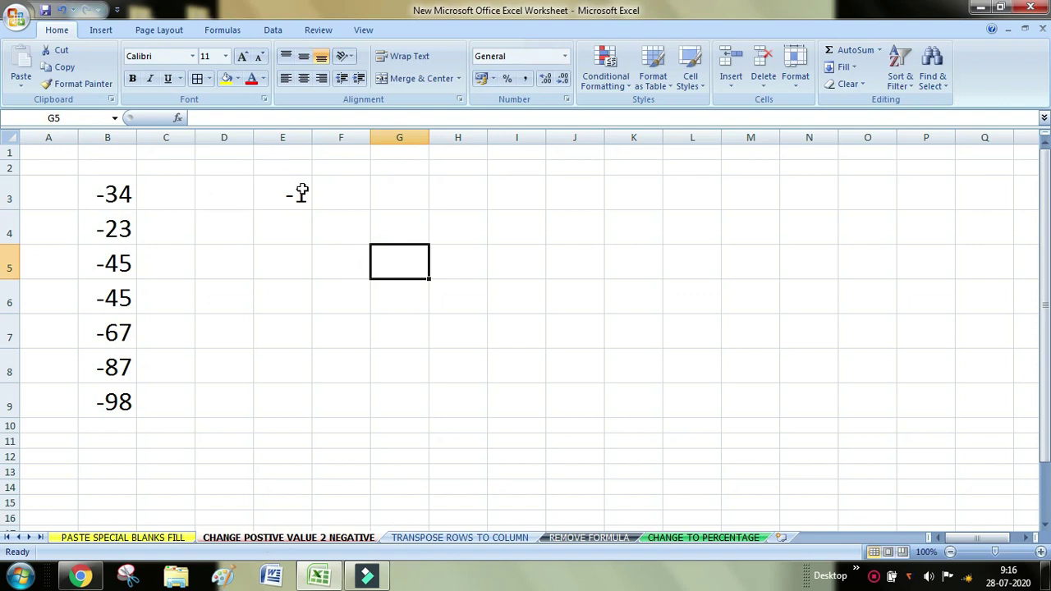
left_click(296, 196)
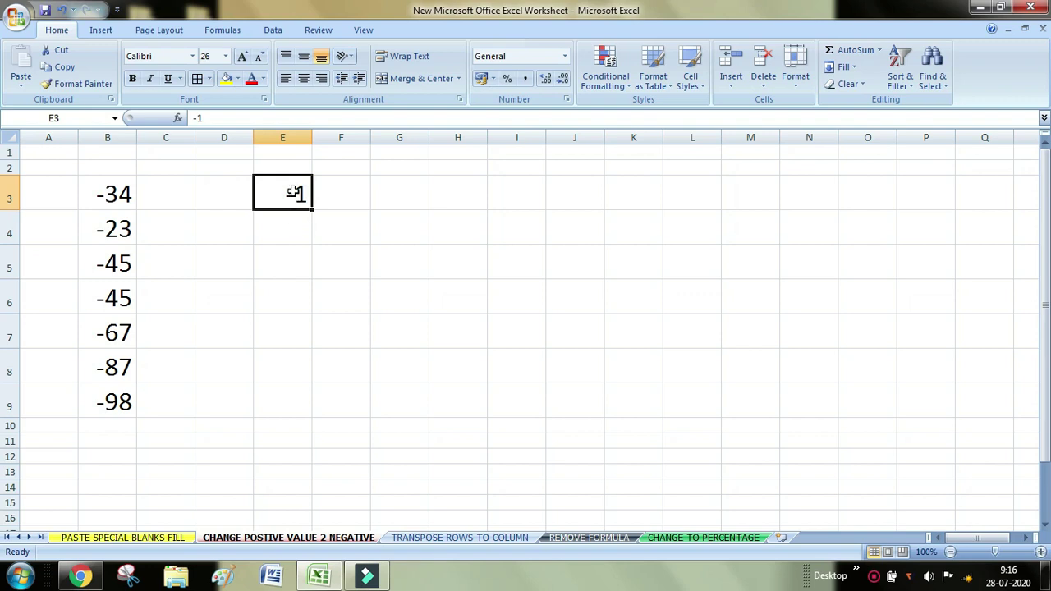
left_click(106, 192)
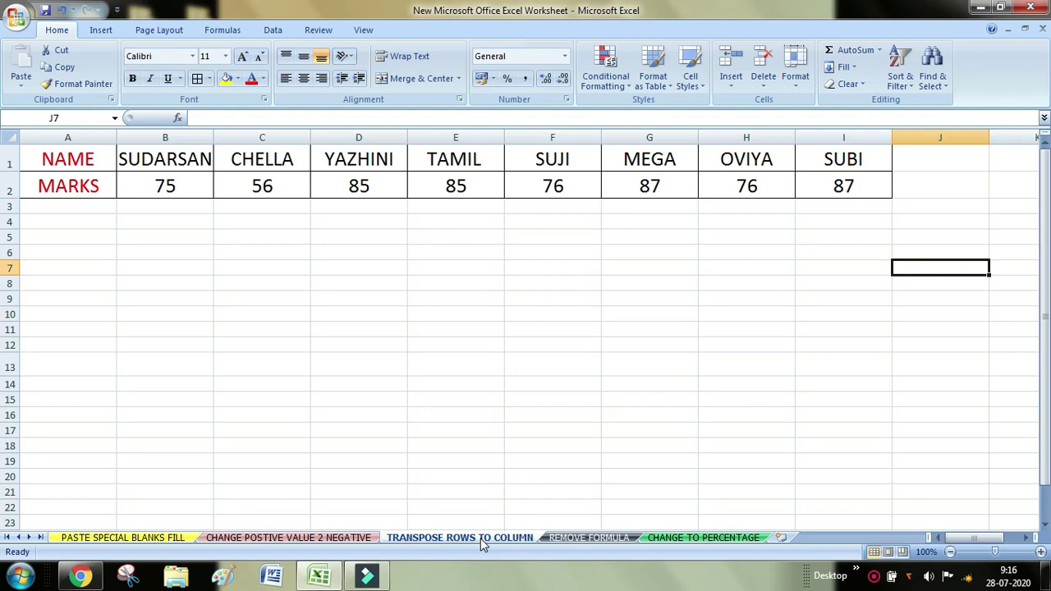
- Widen column B to fit SUDARSAN and try selecting the NAME and MARKS rows
left_click_drag(213, 137, 223, 137)
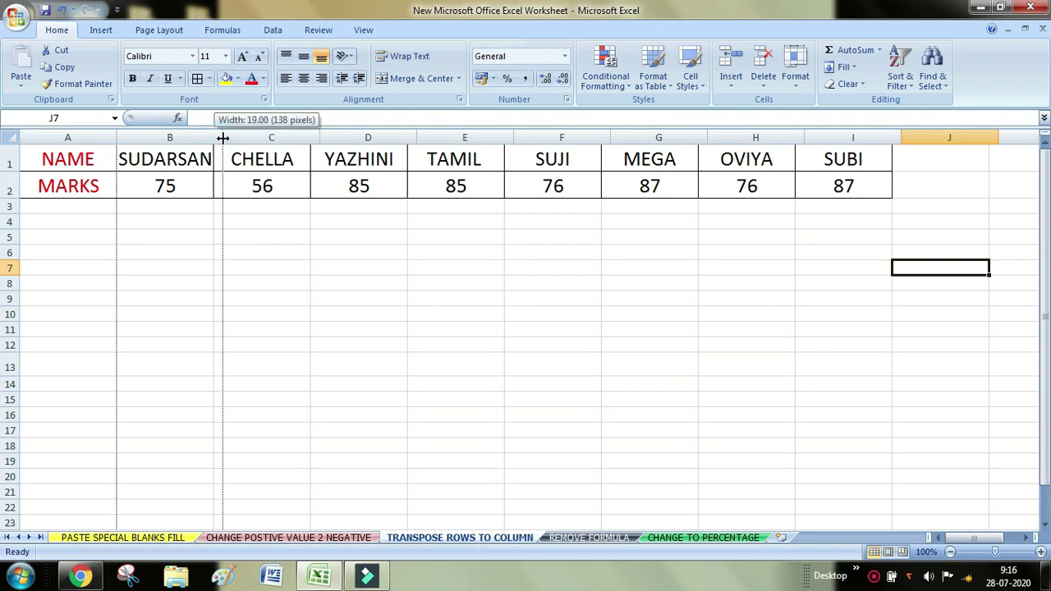
left_click(539, 299)
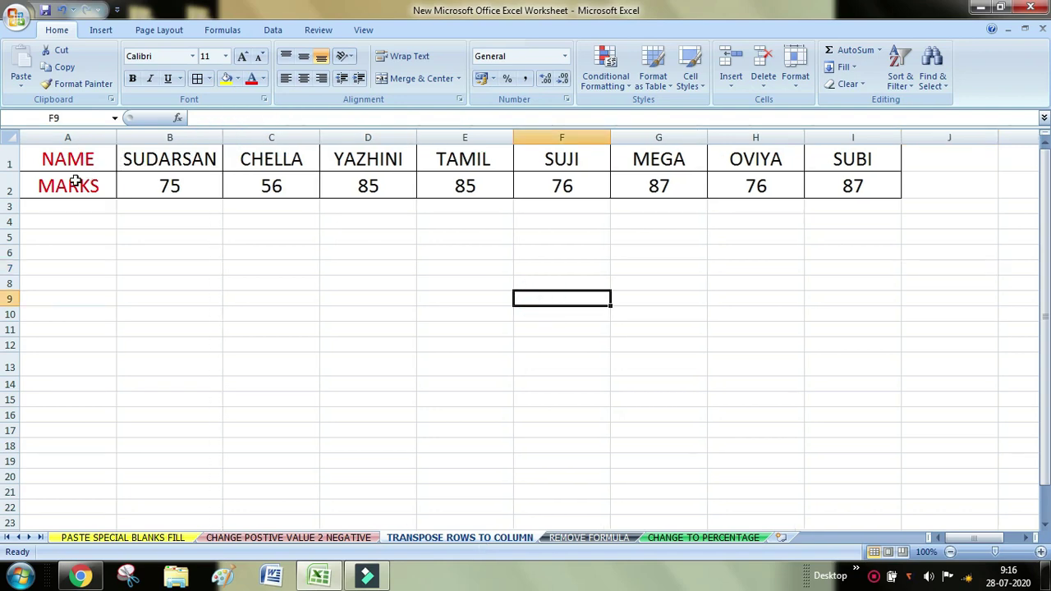
left_click_drag(43, 156, 835, 159)
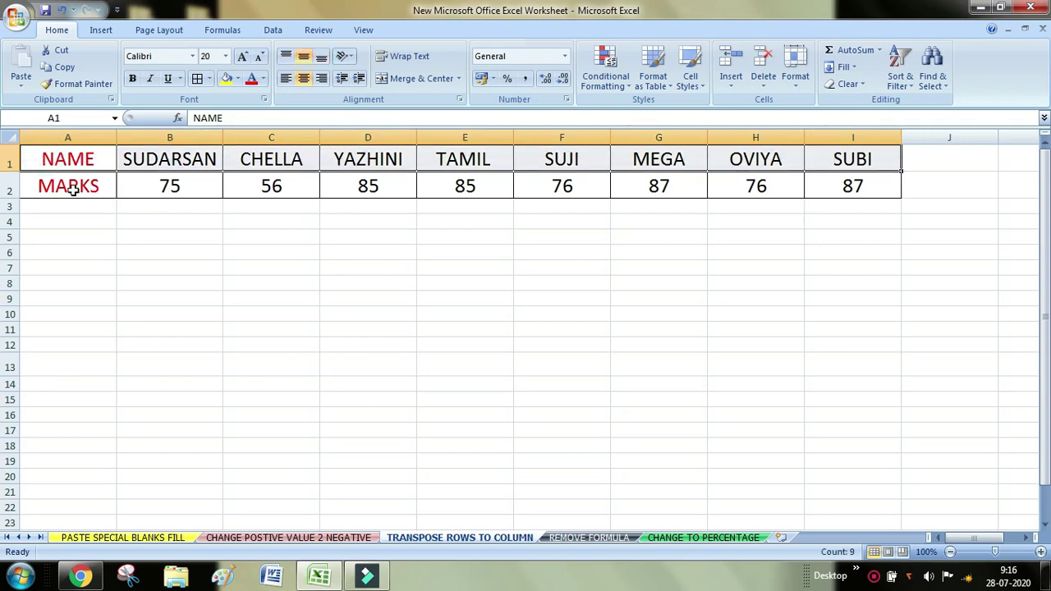
left_click_drag(72, 189, 826, 193)
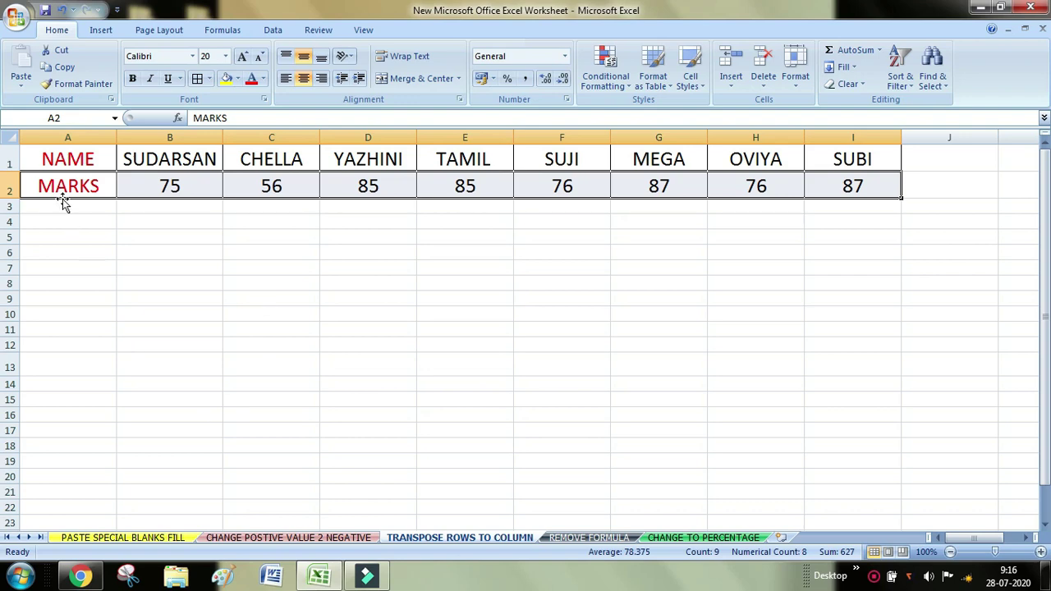
left_click_drag(84, 238, 94, 400)
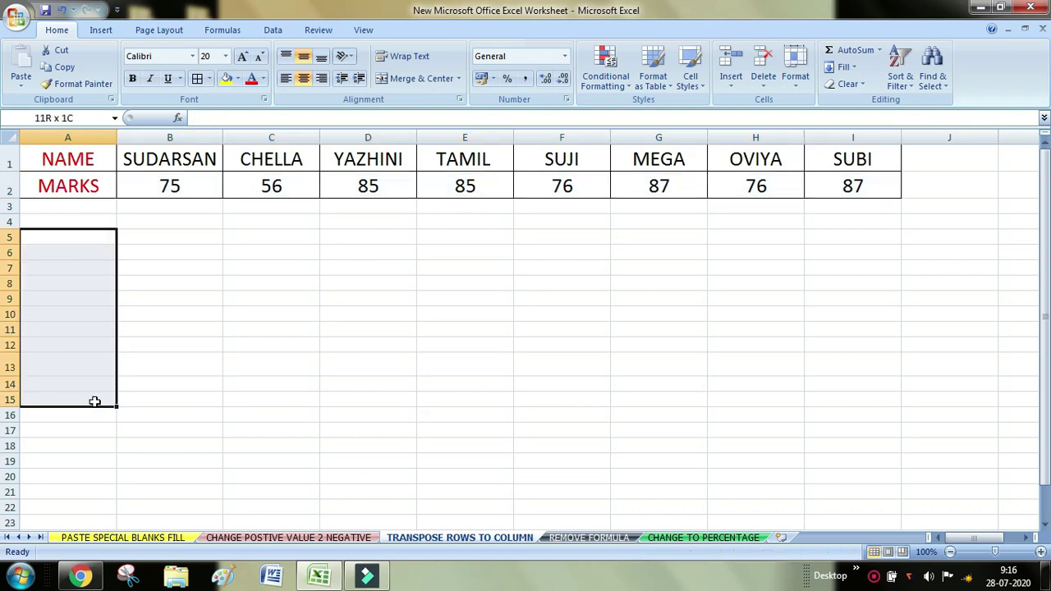
left_click(345, 353)
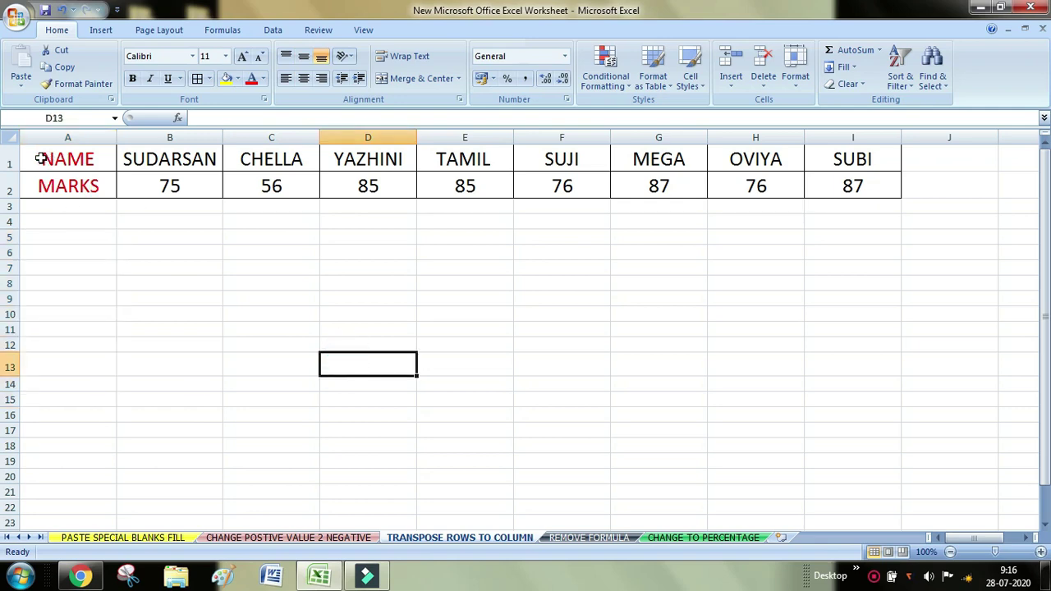
- Copy the whole table A1:I2 and bring up paste choices at cell A5
left_click_drag(46, 159, 828, 189)
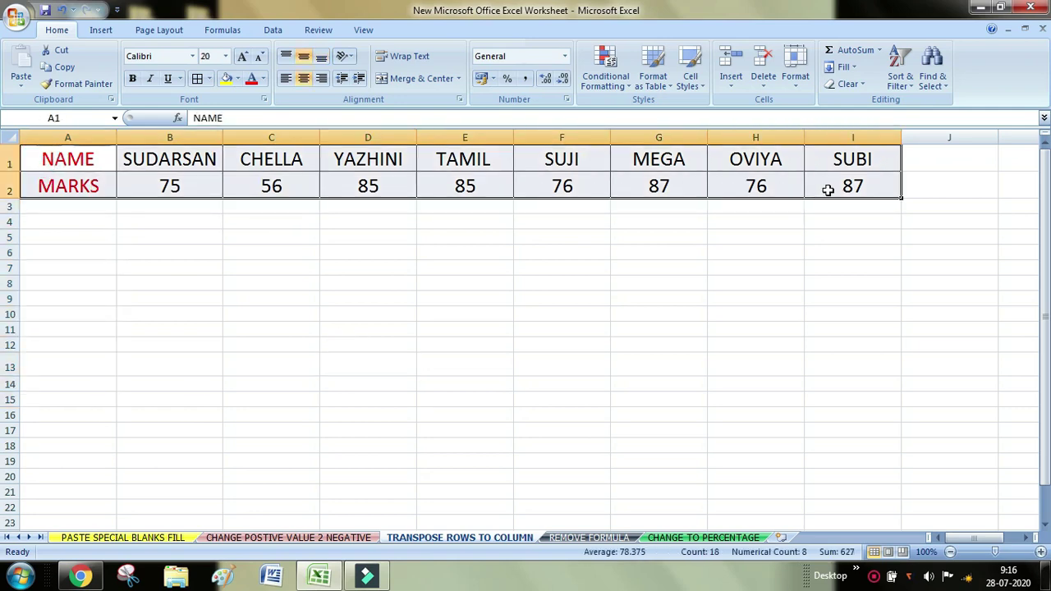
right_click(82, 186)
left_click(119, 214)
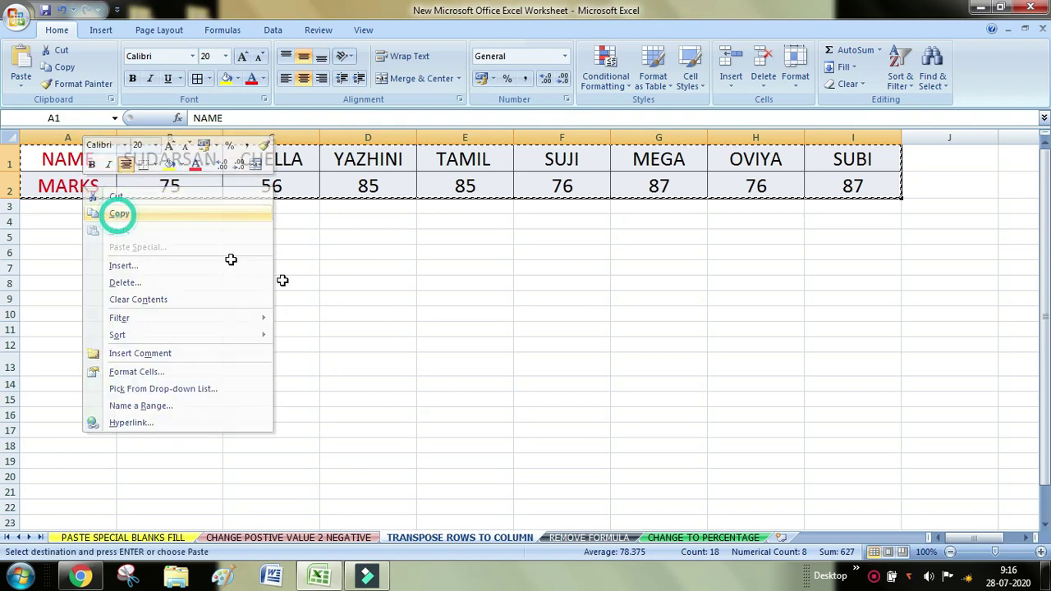
left_click(57, 238)
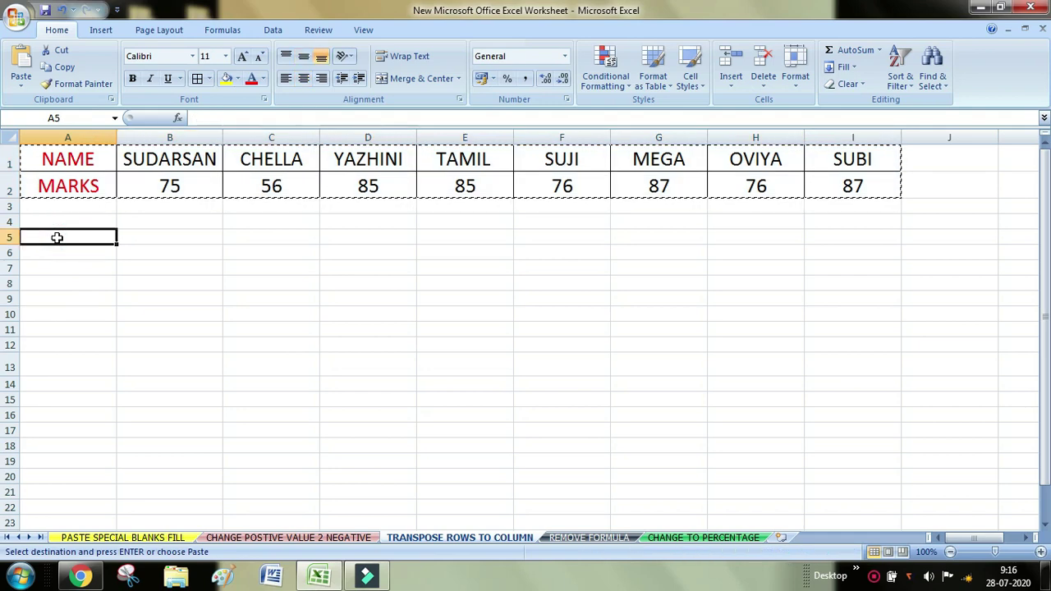
right_click(60, 240)
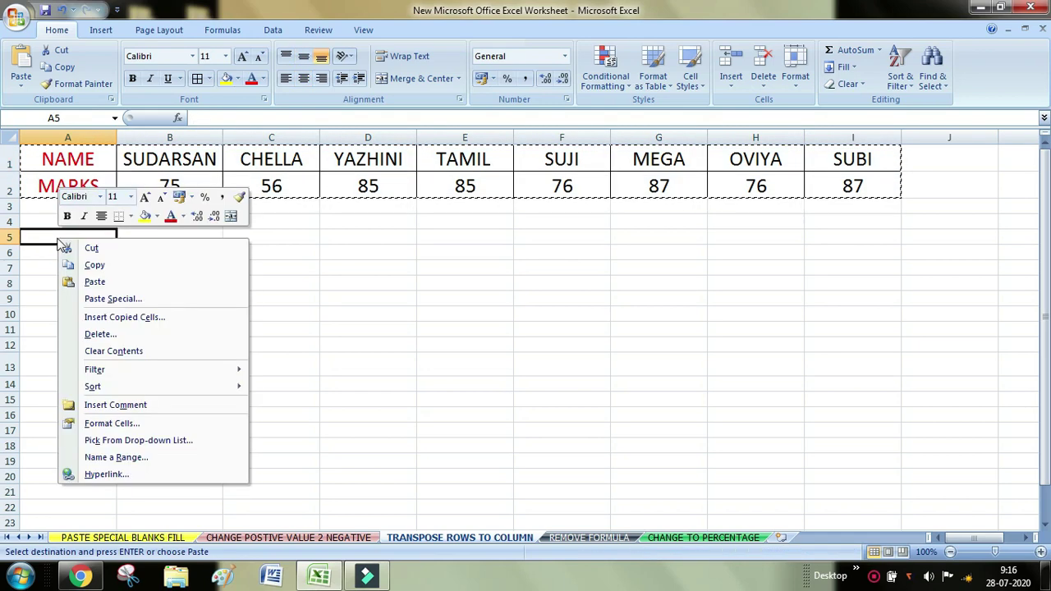
- Paste the NAME/MARKS table at A5 with Transpose on, then go to the REMOVE FORMULA sheet
left_click(92, 299)
left_click_drag(83, 164, 456, 222)
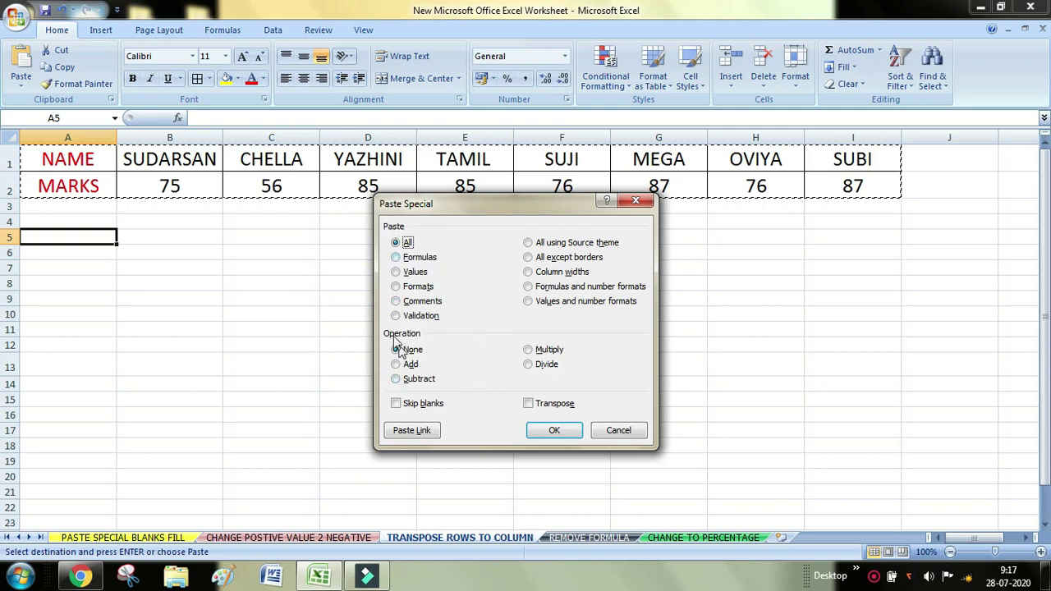
left_click(530, 408)
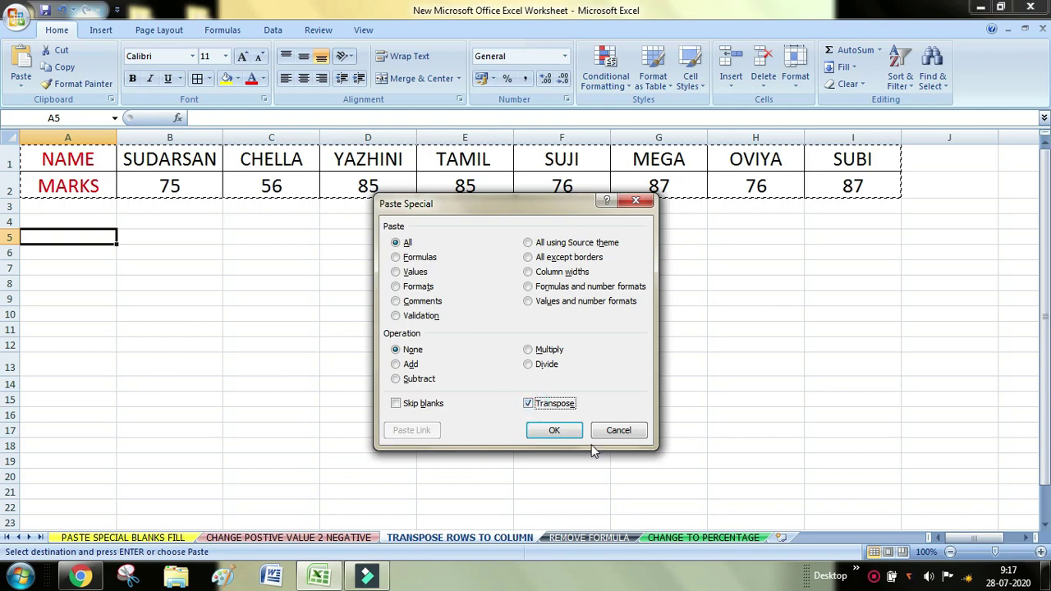
left_click(555, 433)
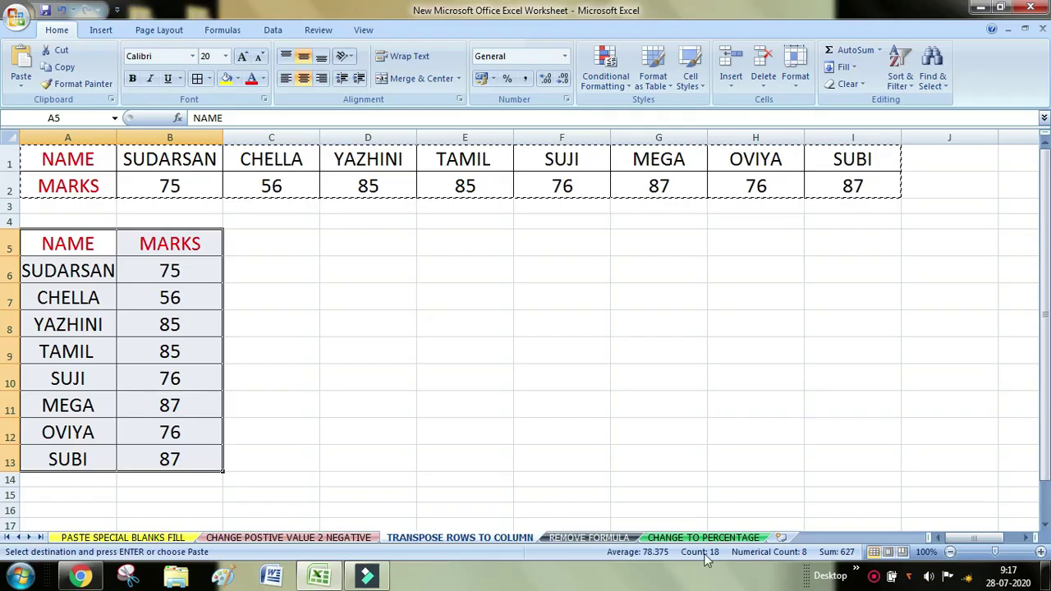
left_click(589, 537)
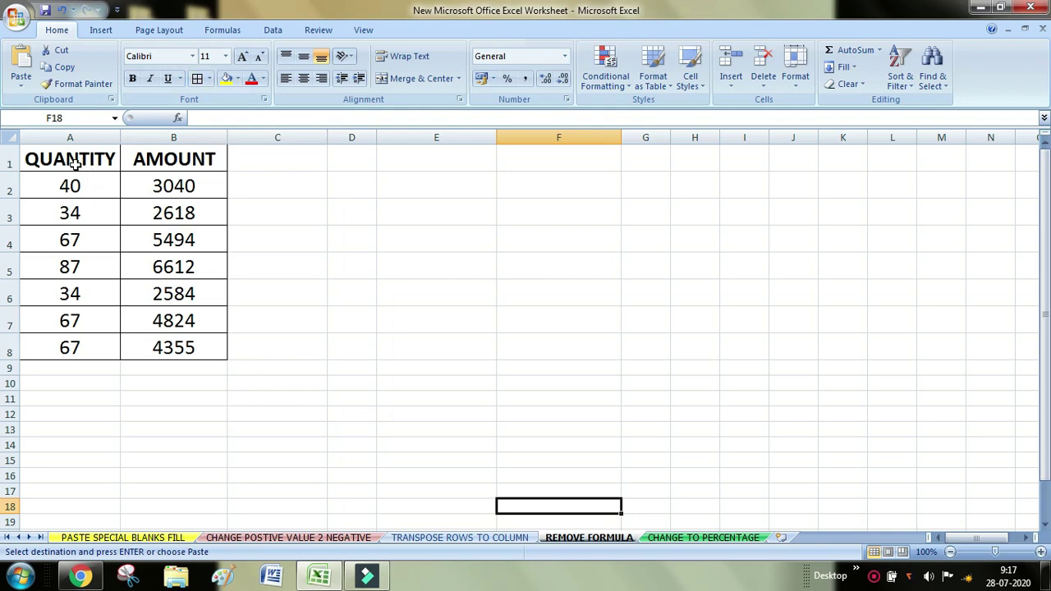
left_click_drag(74, 164, 67, 341)
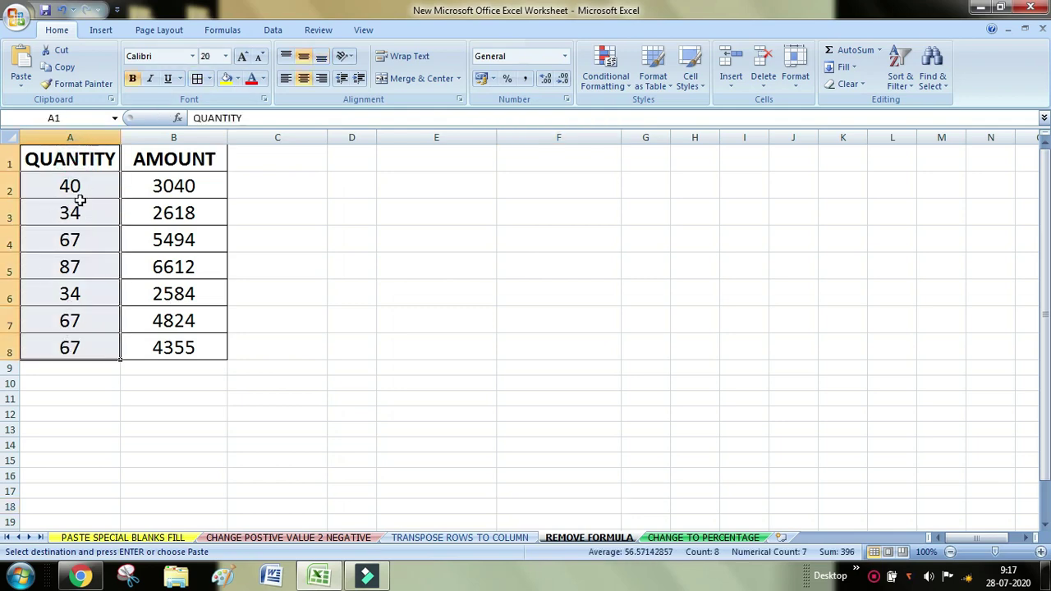
left_click(78, 186)
left_click(78, 211)
left_click(77, 239)
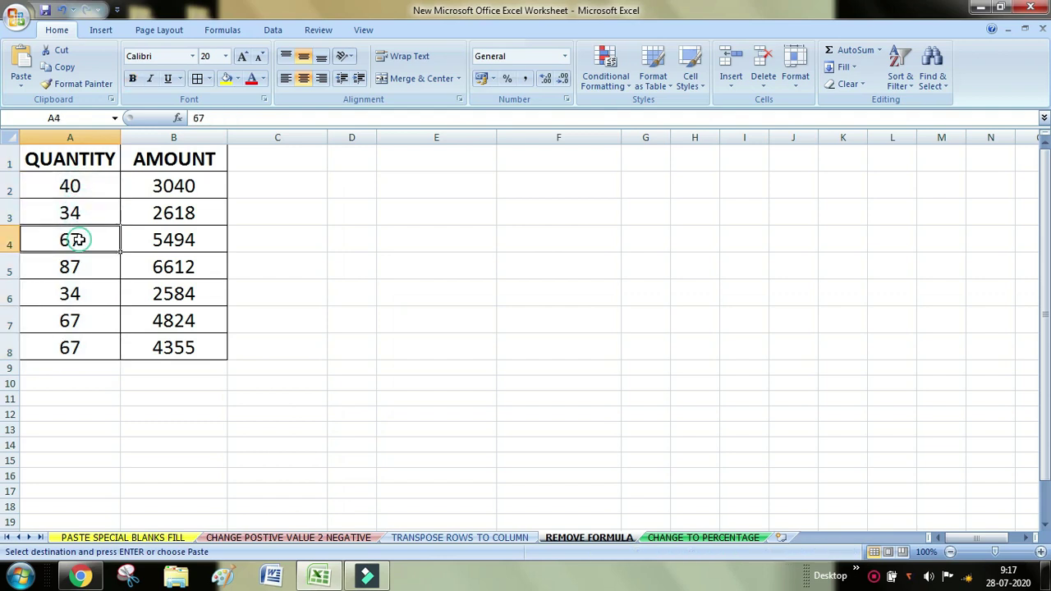
left_click(82, 183)
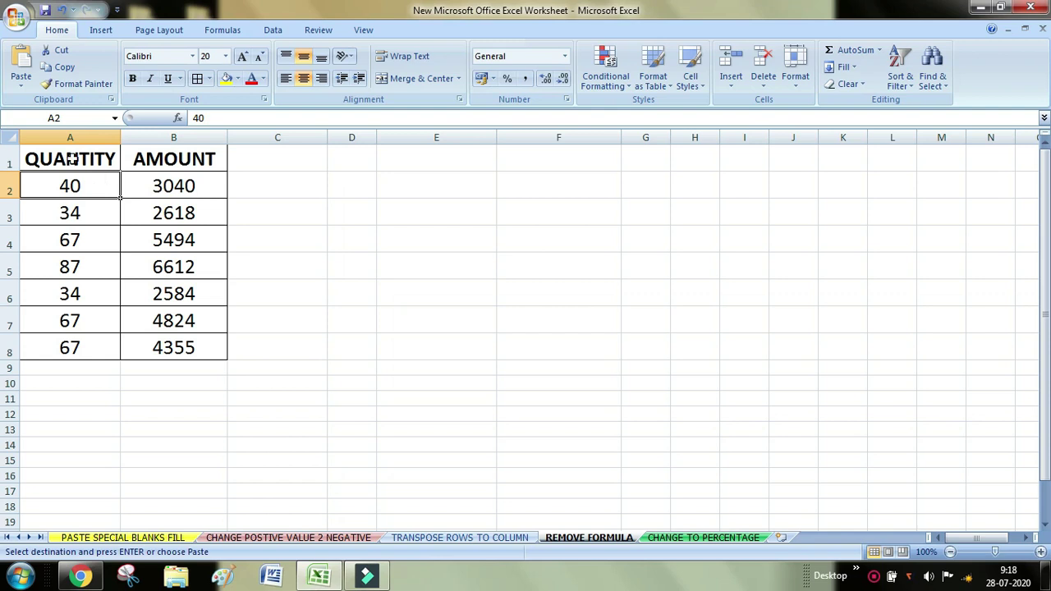
left_click_drag(92, 150, 86, 347)
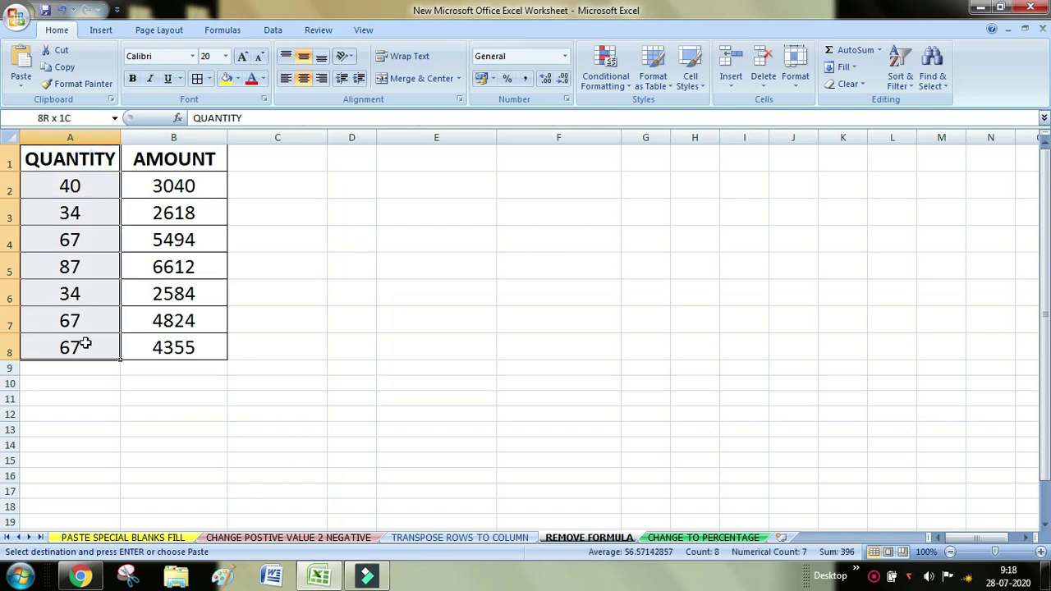
left_click_drag(160, 158, 165, 344)
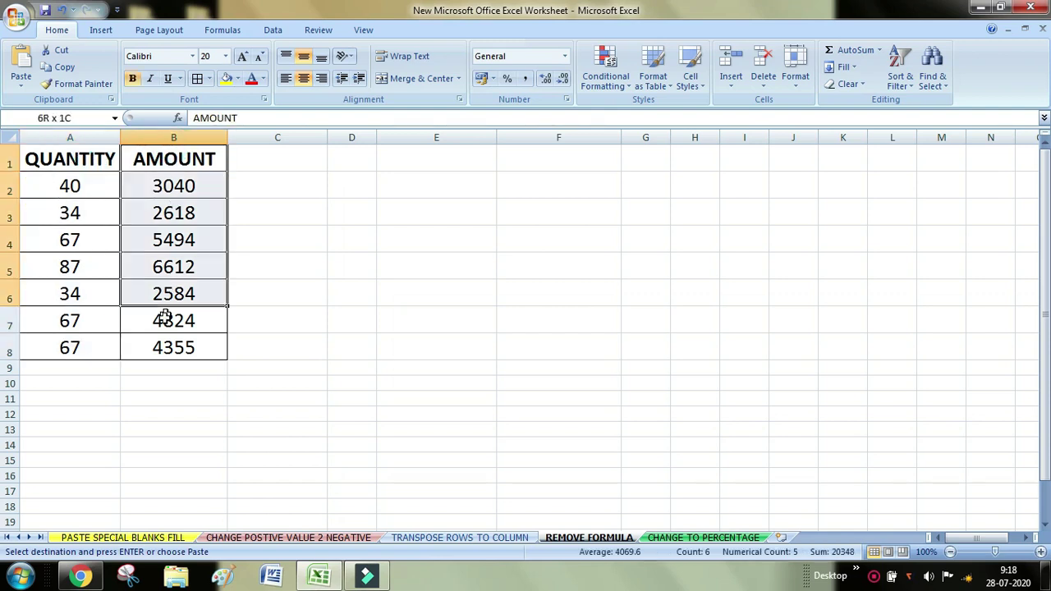
left_click(188, 185)
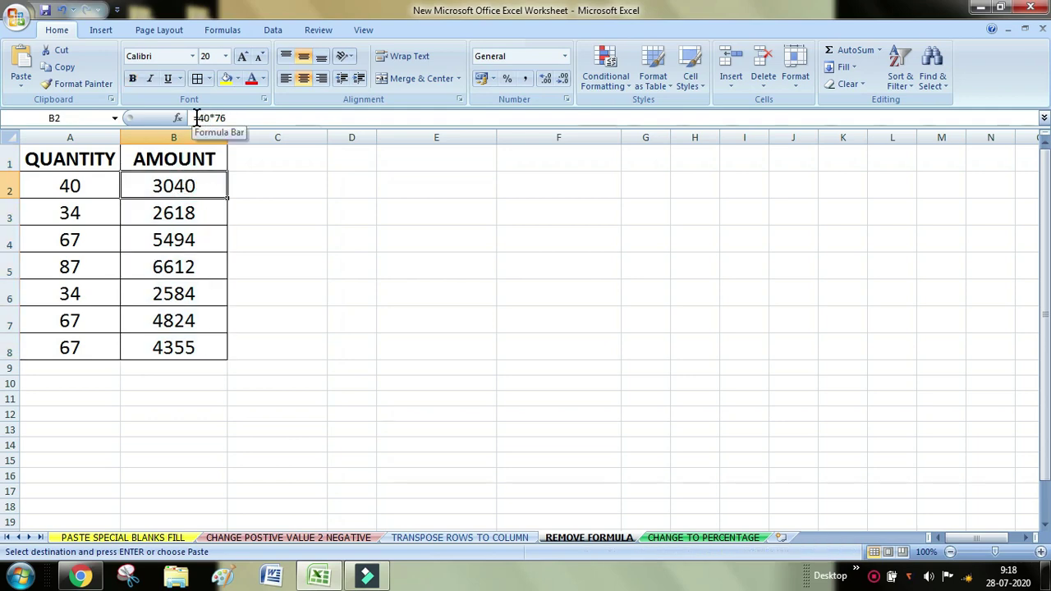
left_click(75, 189)
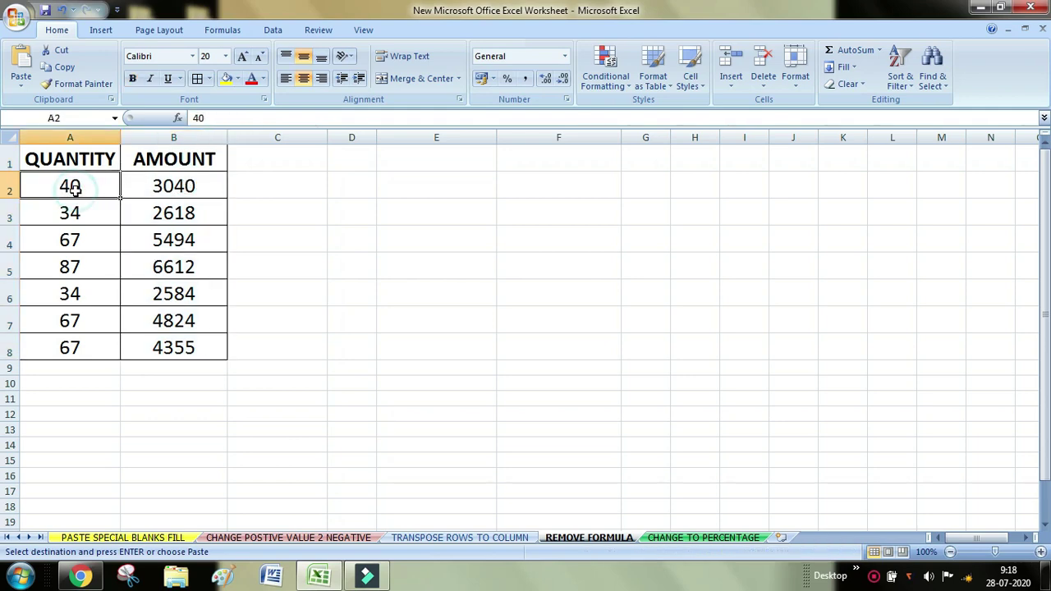
left_click(174, 181)
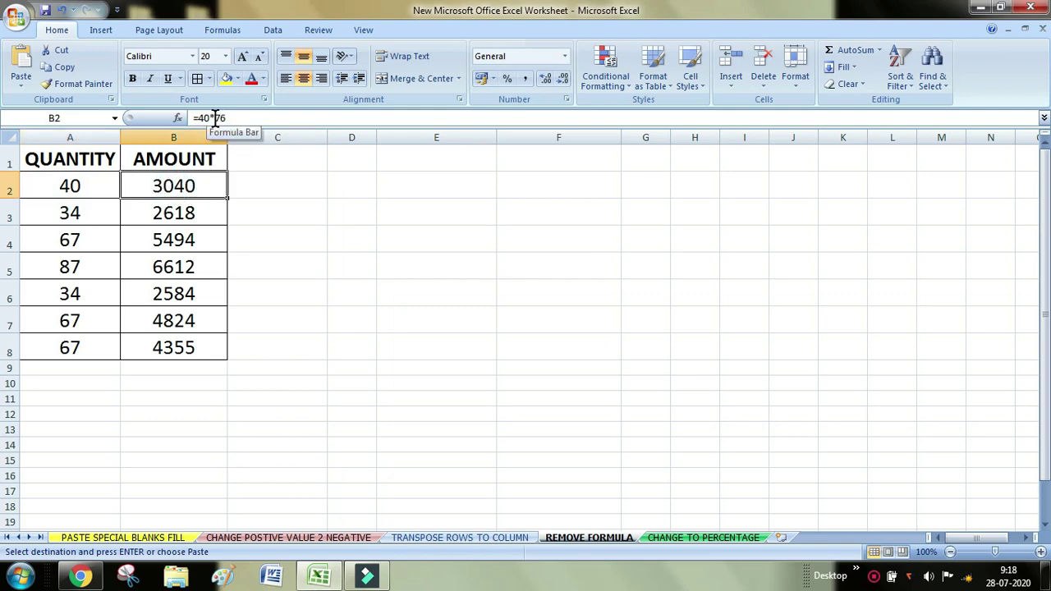
left_click_drag(215, 118, 237, 117)
left_click(194, 215)
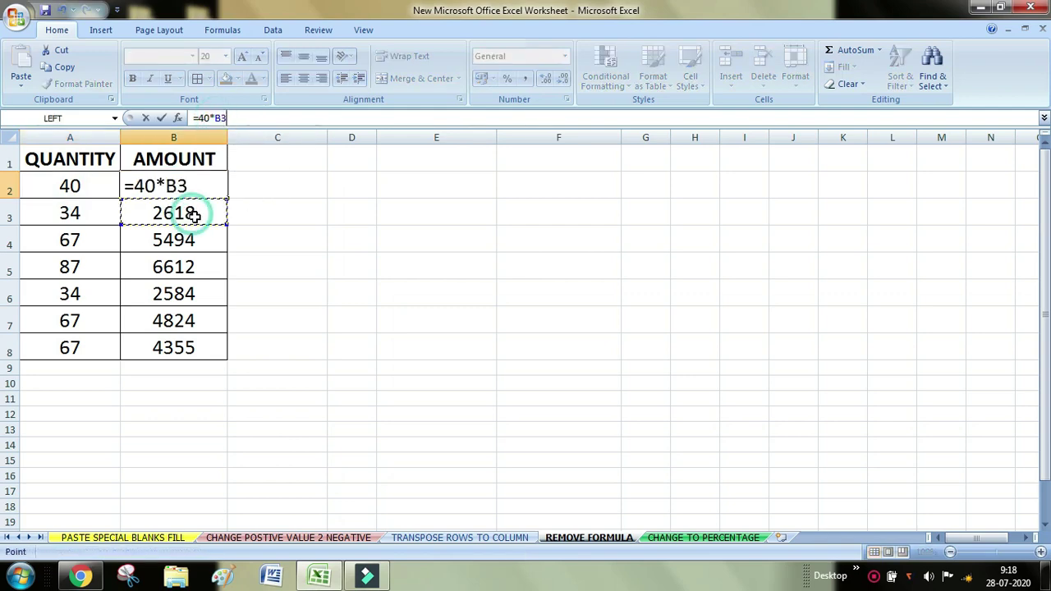
key("Escape")
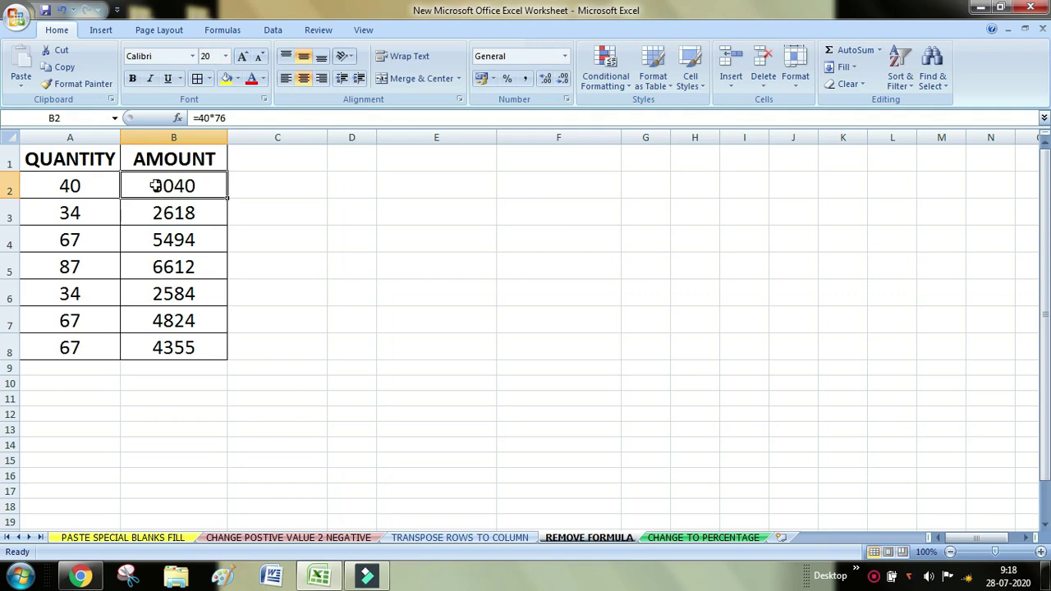
left_click(194, 220)
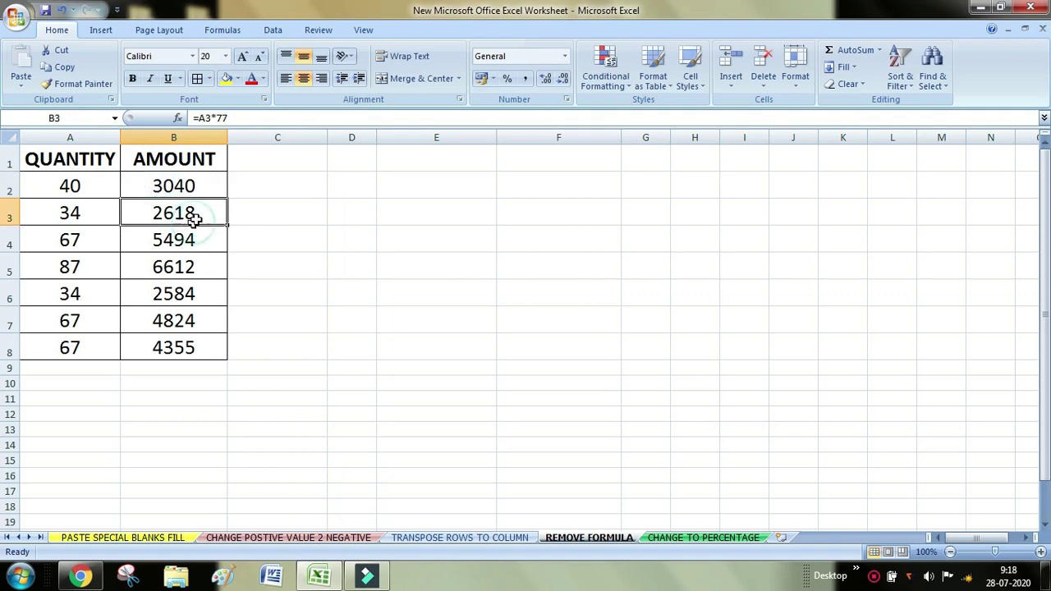
left_click(216, 117)
left_click_drag(216, 117, 233, 117)
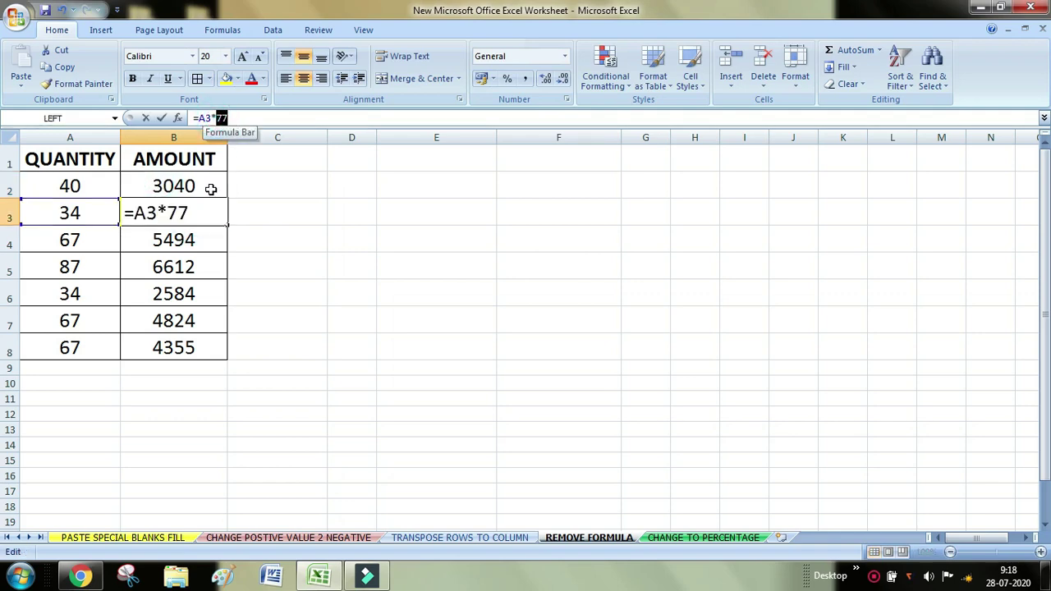
left_click(181, 238)
key("Escape")
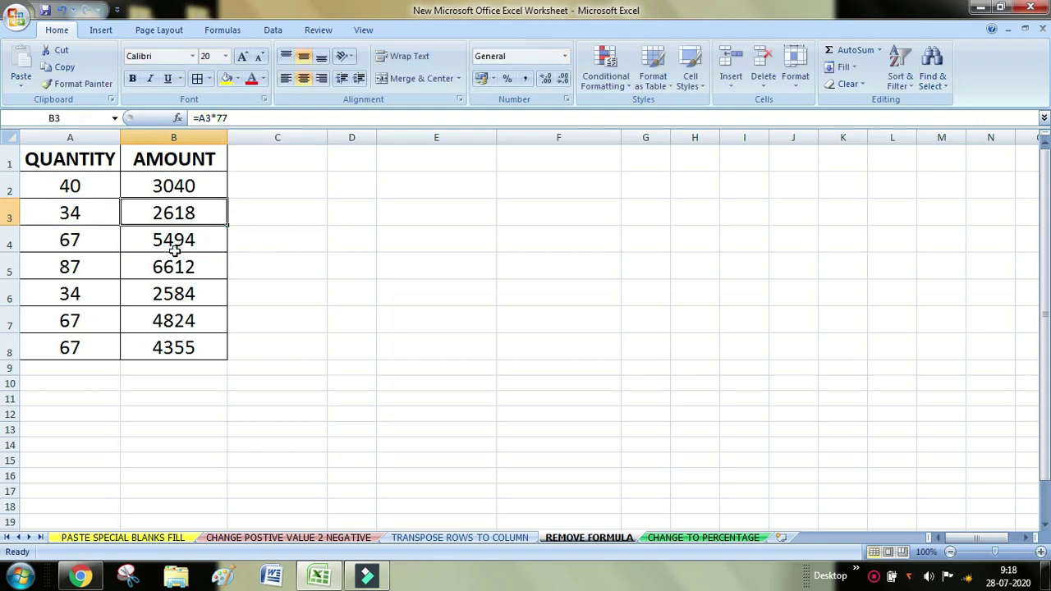
left_click(175, 245)
left_click(203, 266)
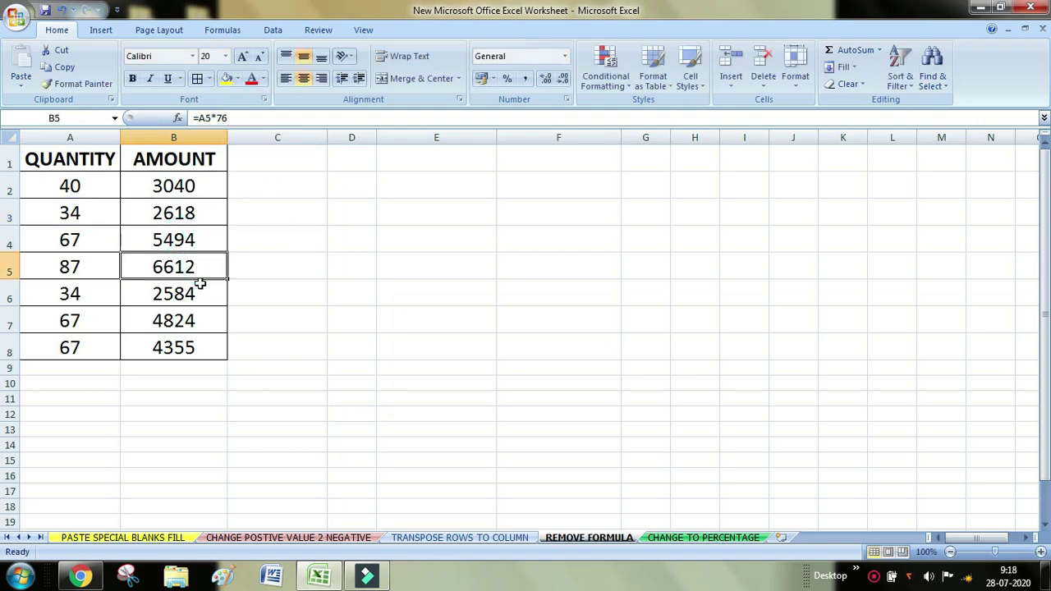
left_click(202, 293)
left_click(197, 324)
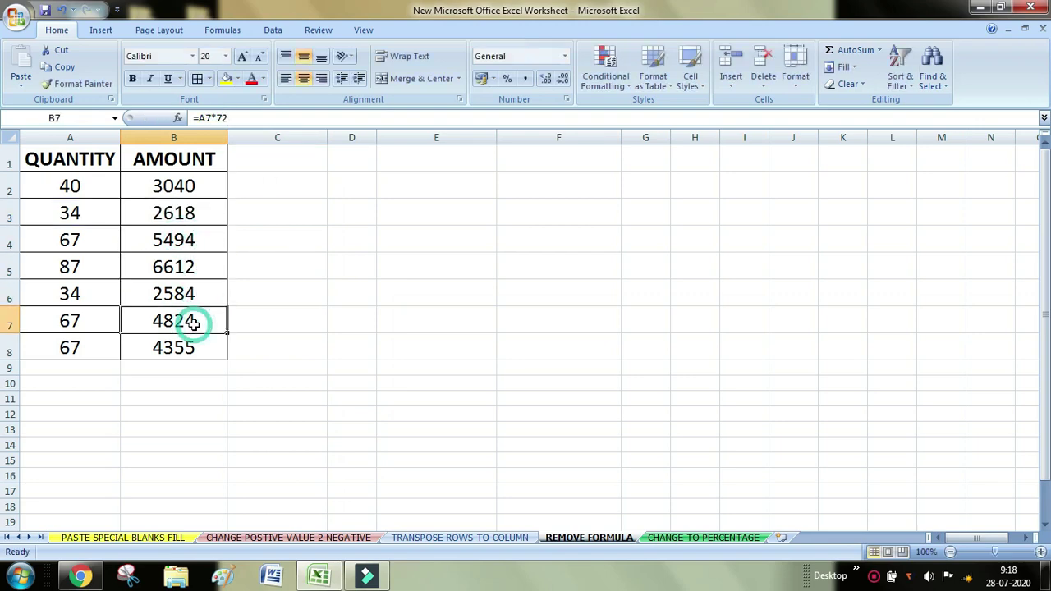
left_click(203, 347)
left_click(271, 321)
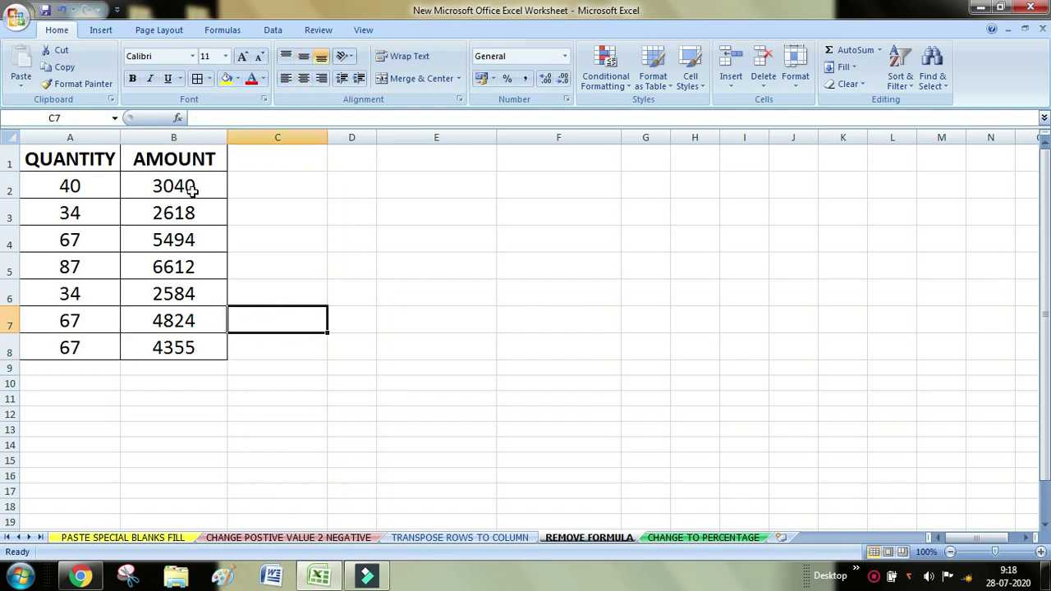
left_click_drag(195, 188, 197, 348)
left_click_drag(87, 187, 105, 347)
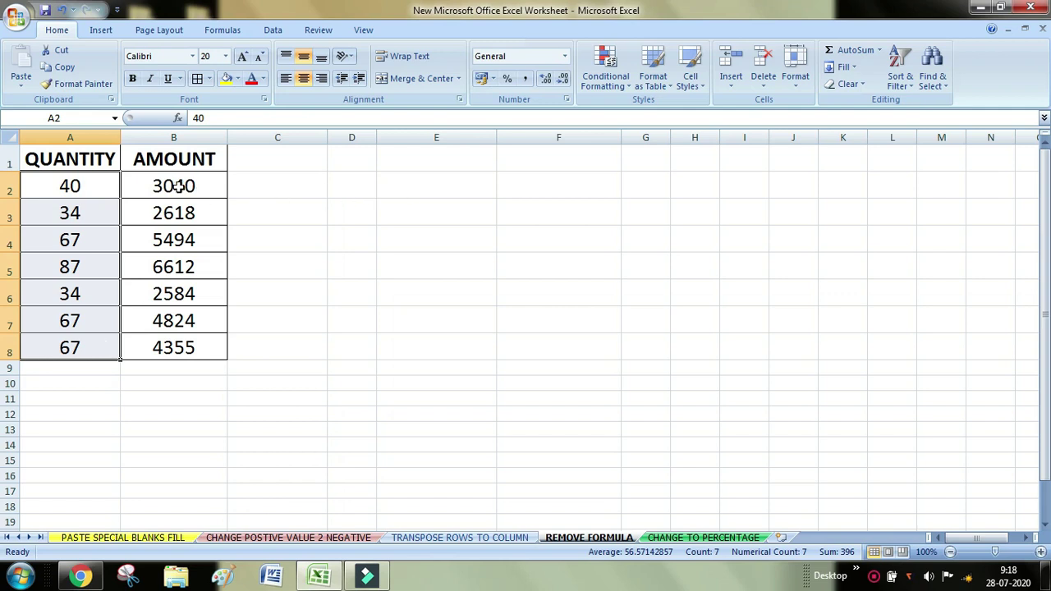
left_click(152, 186)
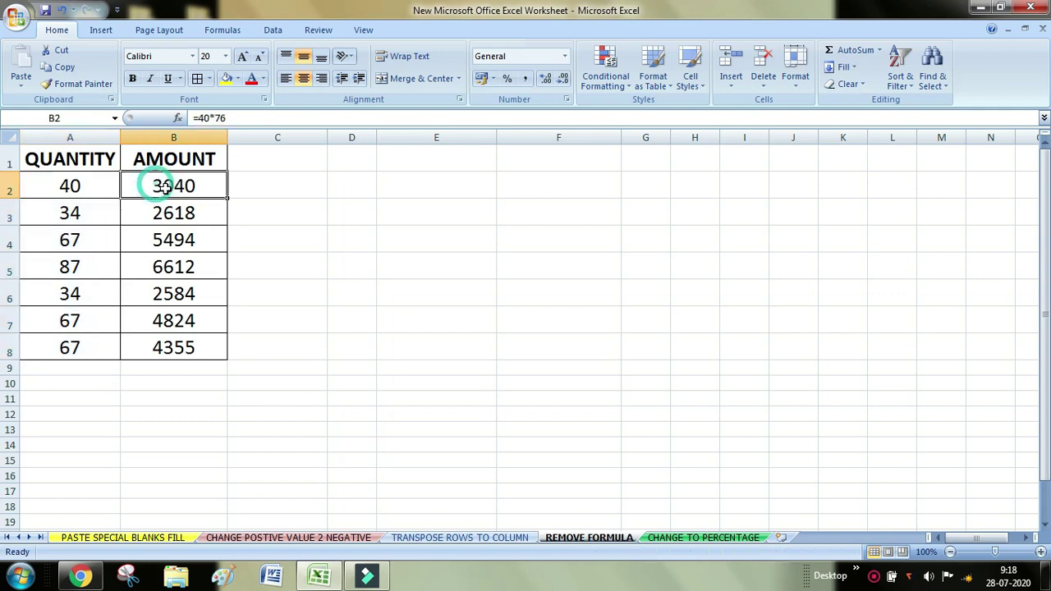
mouse_move(65, 176)
left_mouse_down()
mouse_move(177, 213)
mouse_move(175, 348)
left_mouse_up()
left_click(420, 287)
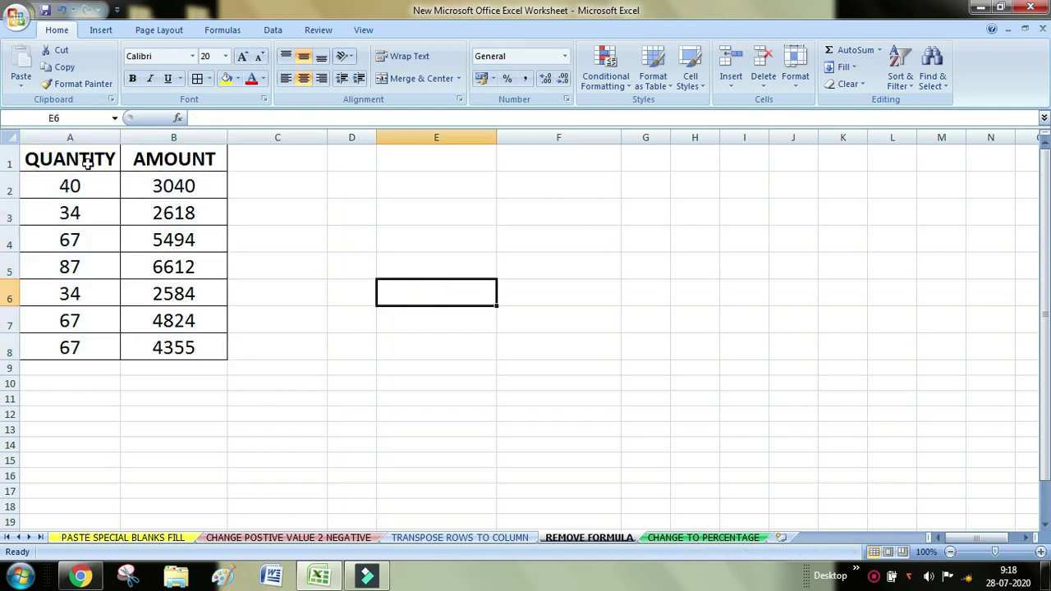
left_click_drag(71, 159, 188, 340)
left_click(408, 302)
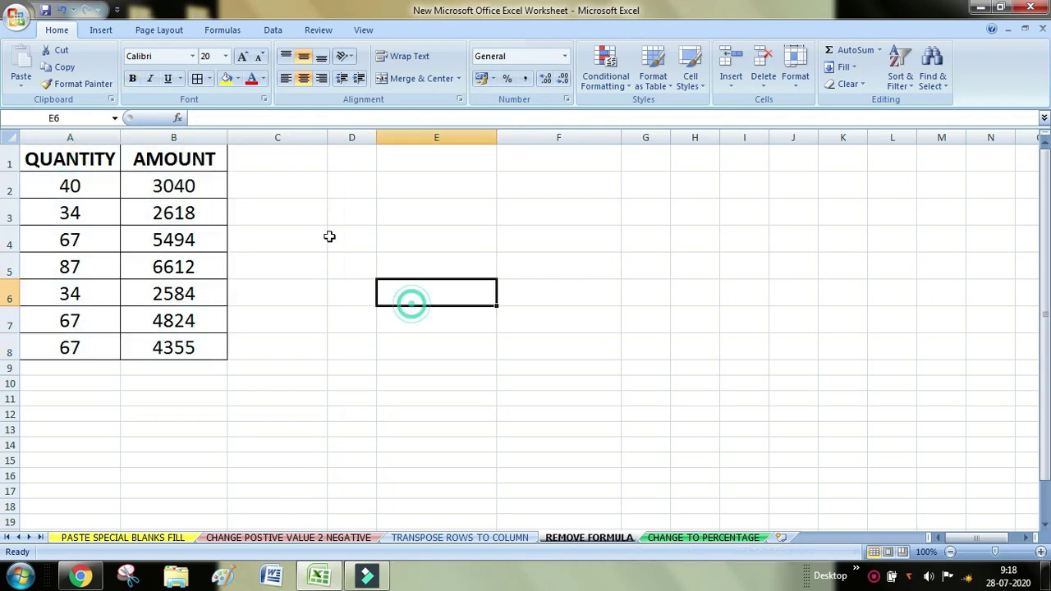
left_click_drag(70, 156, 187, 346)
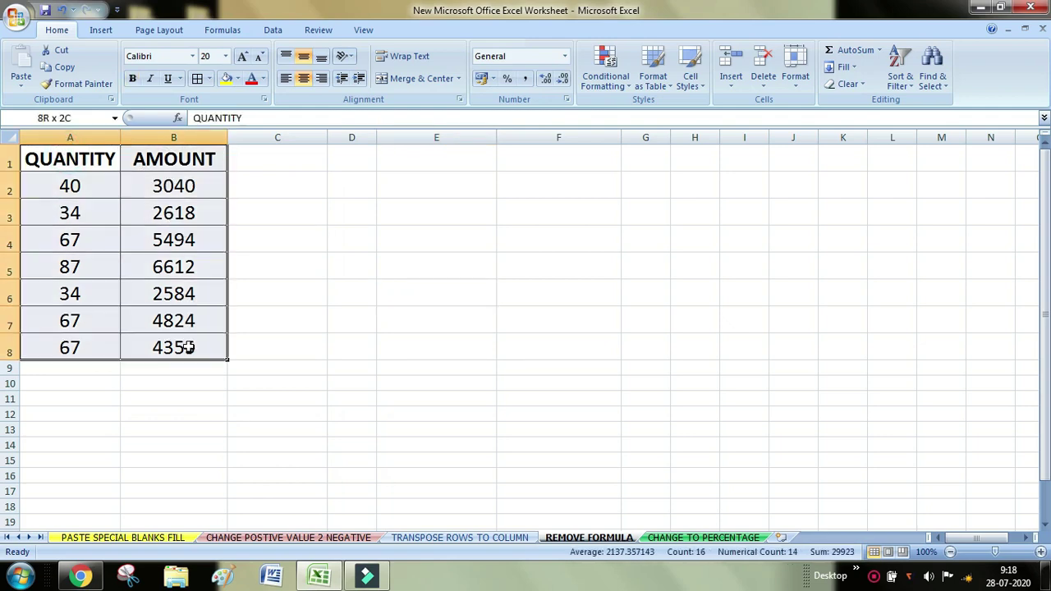
- Paste a copy of the QUANTITY/AMOUNT table at C1 on a new sheet and inspect its AMOUNT formulas
key("ctrl+c")
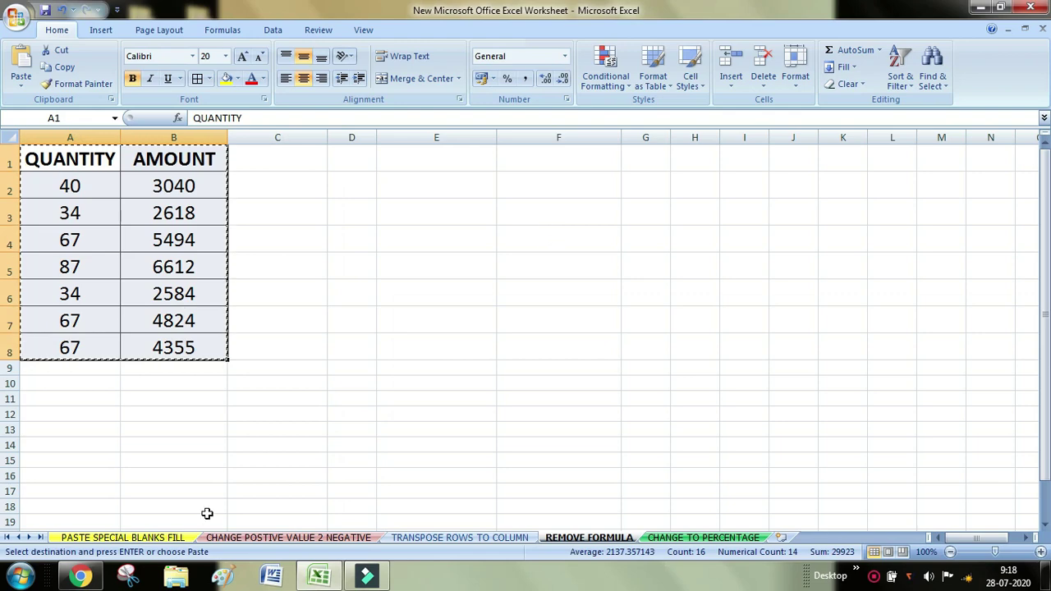
left_click(780, 537)
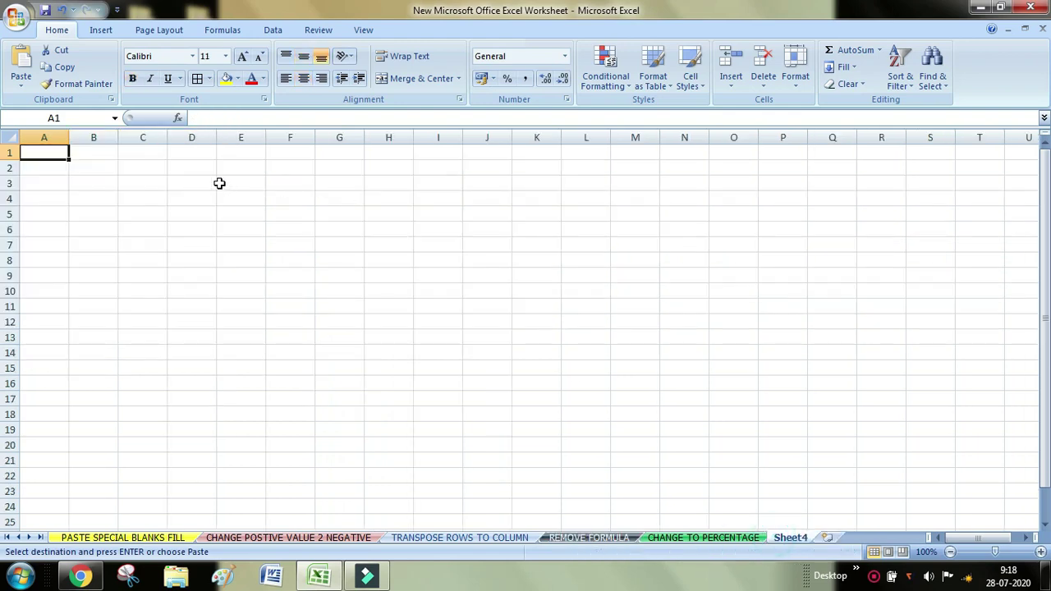
left_click(139, 146)
key("ctrl+v")
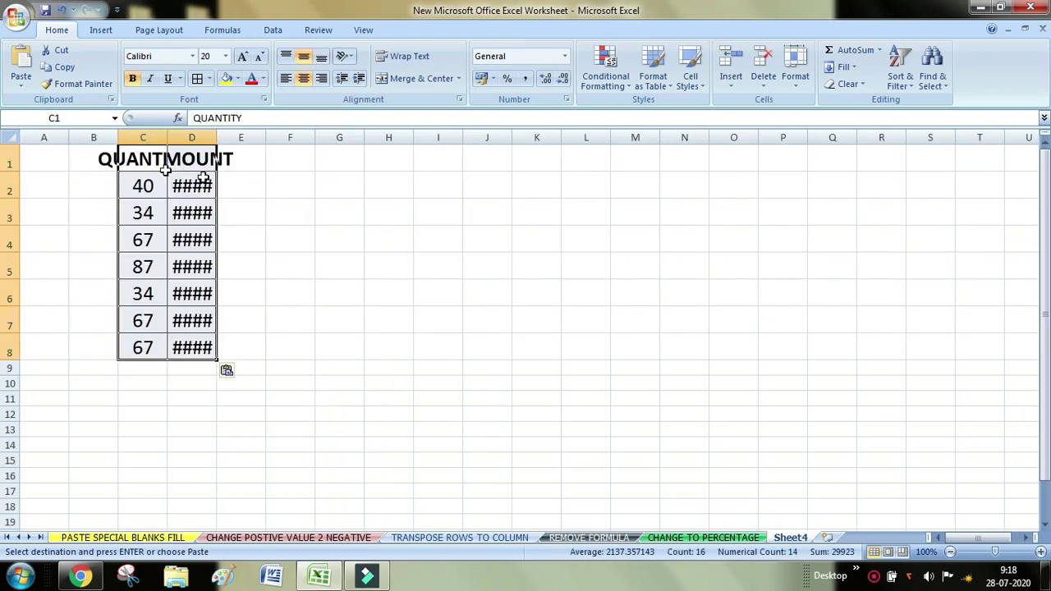
left_click_drag(167, 138, 346, 137)
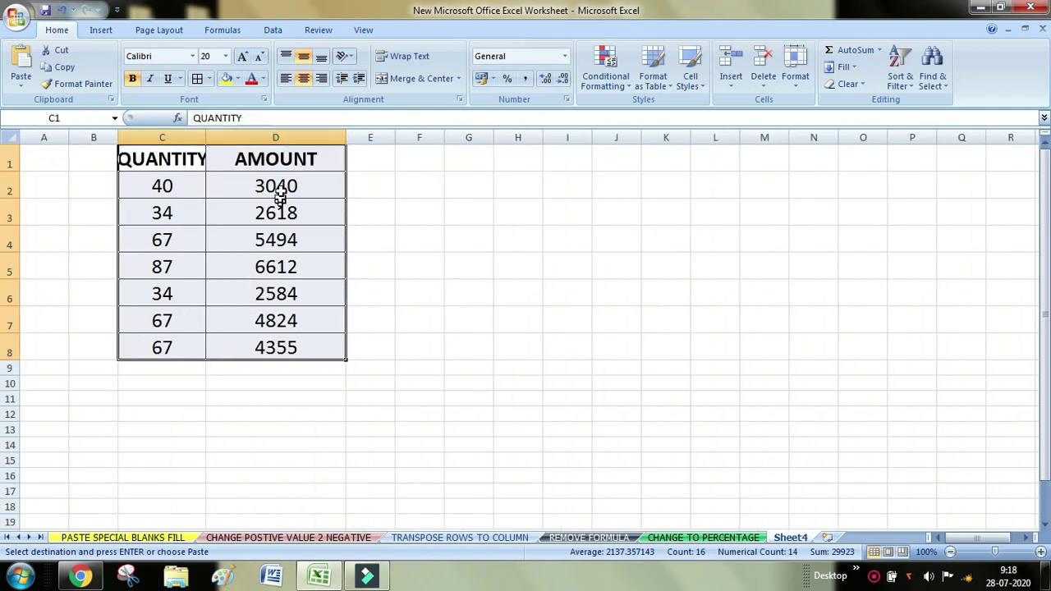
left_click(277, 197)
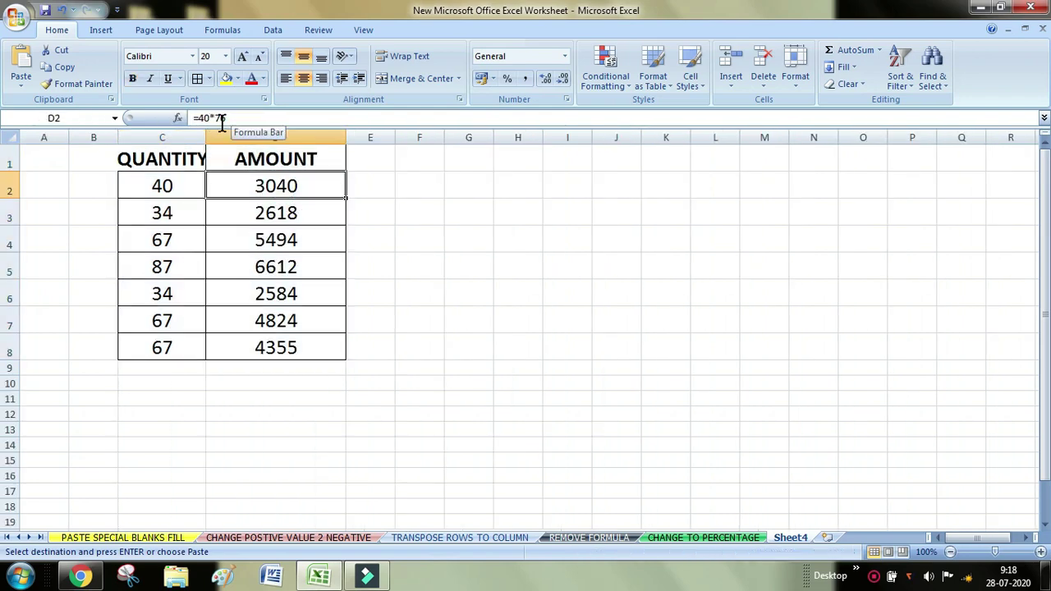
left_click(304, 215)
left_click(306, 189)
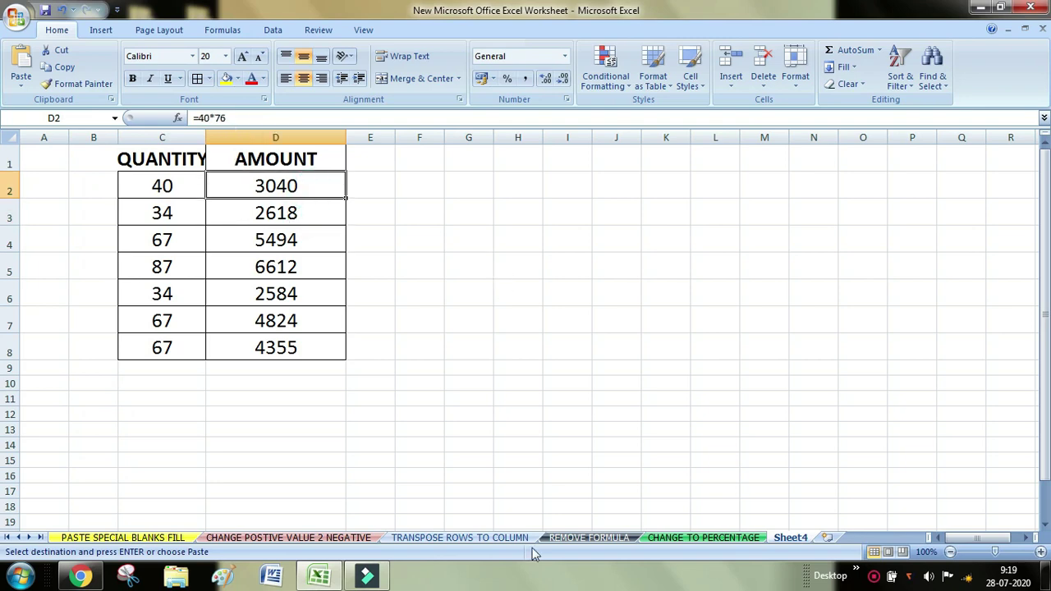
left_click(572, 542)
- Select and copy the AMOUNT values in B2:B8
left_click(446, 331)
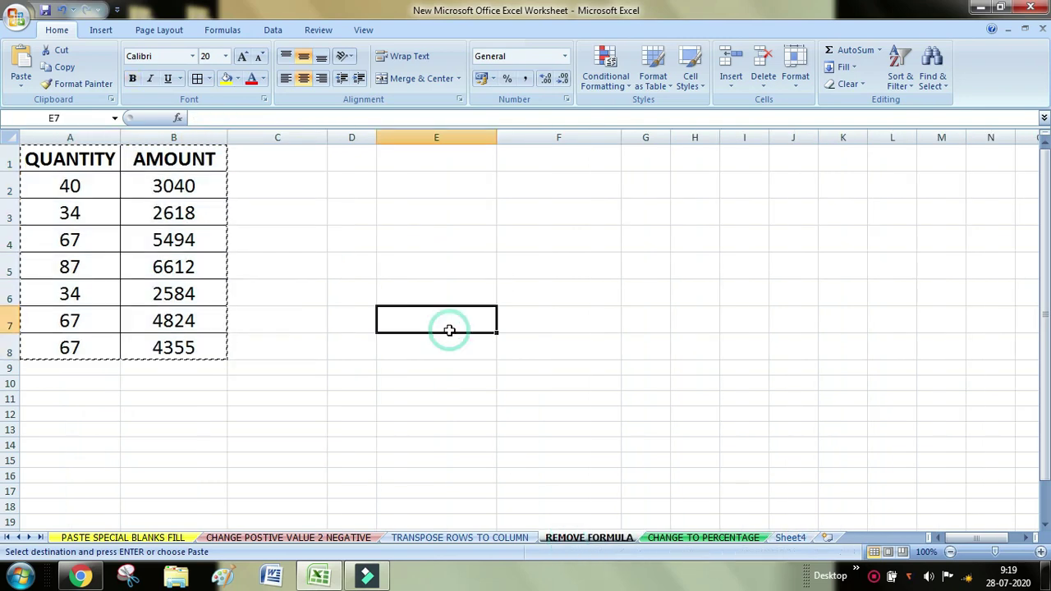
key("Up")
key("Up")
key("Up")
type("=")
left_click_drag(189, 179, 183, 355)
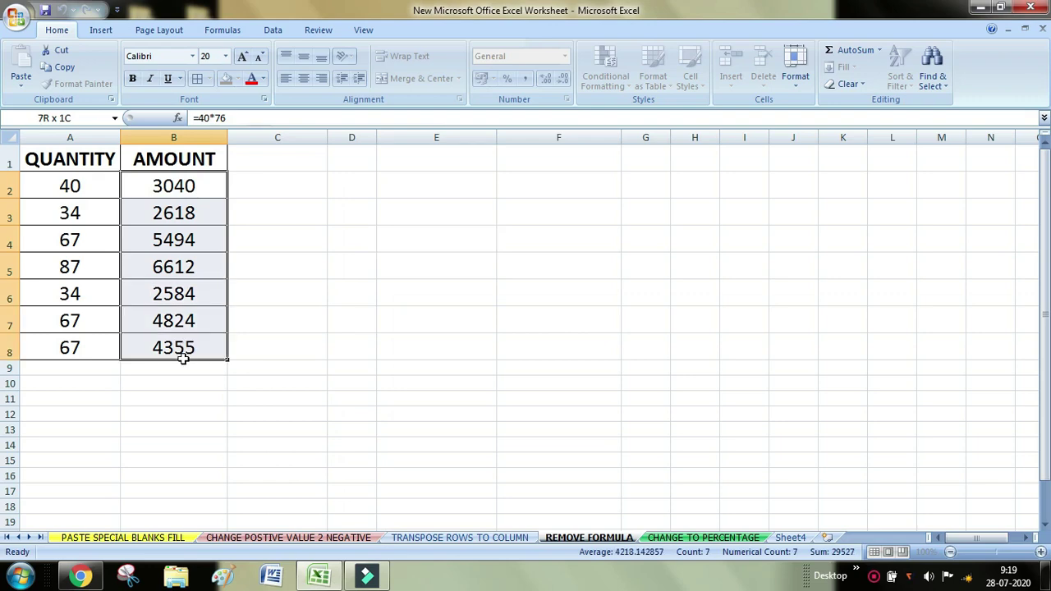
right_click(223, 348)
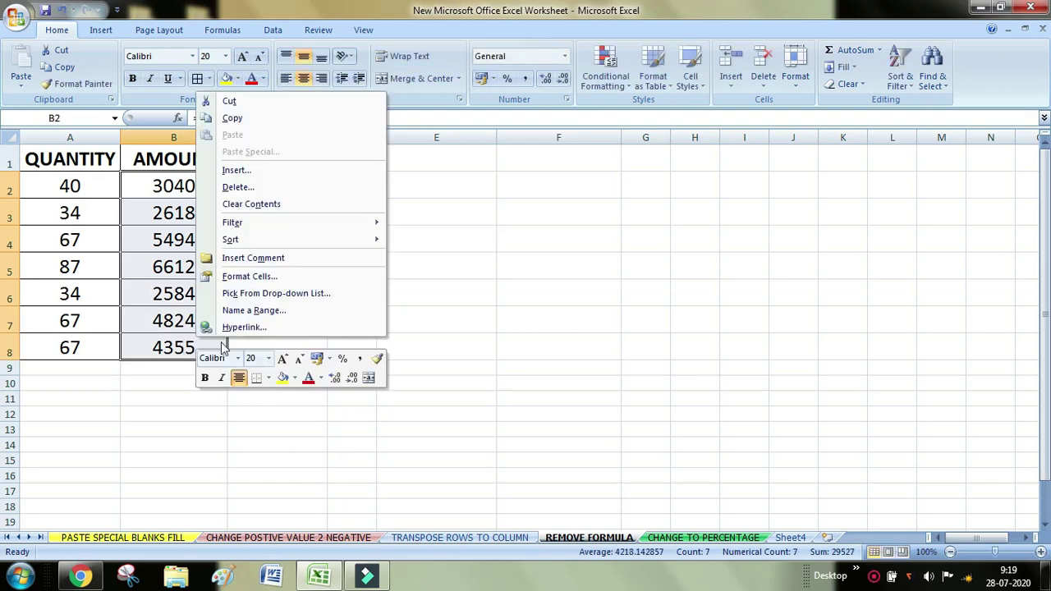
left_click(174, 185)
left_click_drag(175, 182, 184, 347)
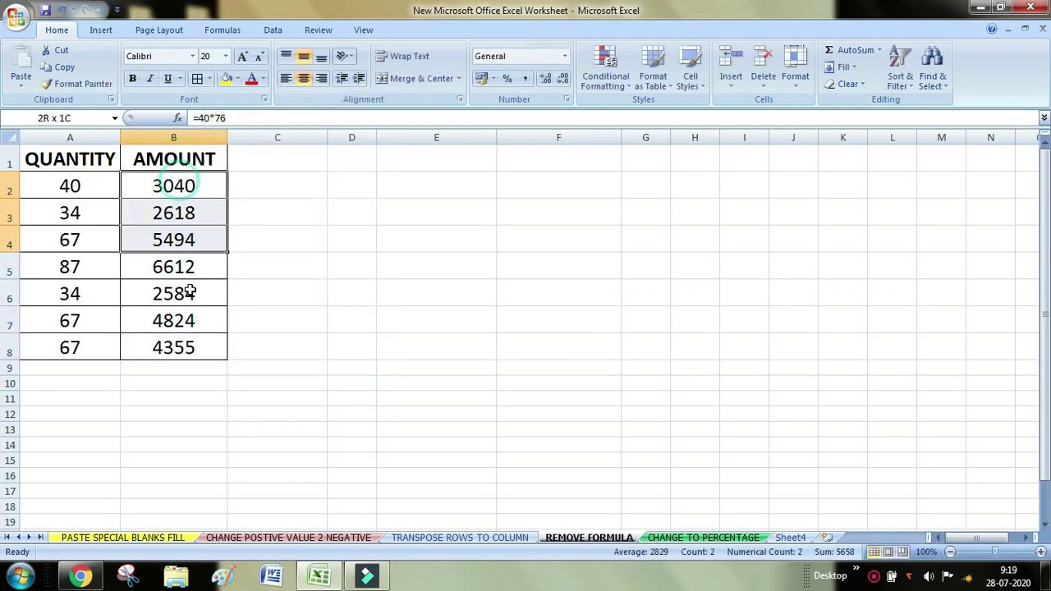
right_click(184, 347)
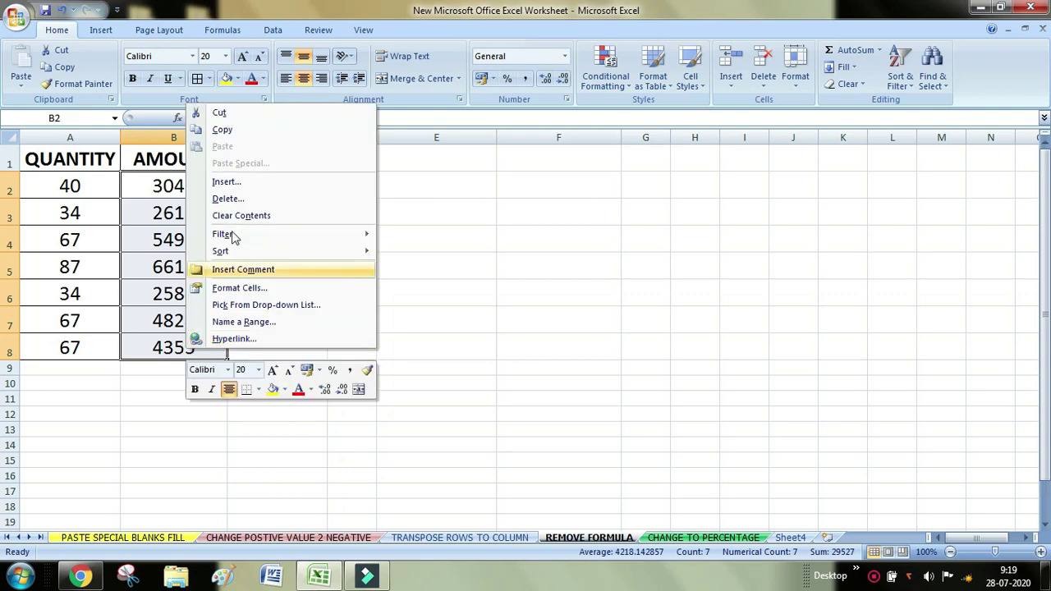
left_click(223, 128)
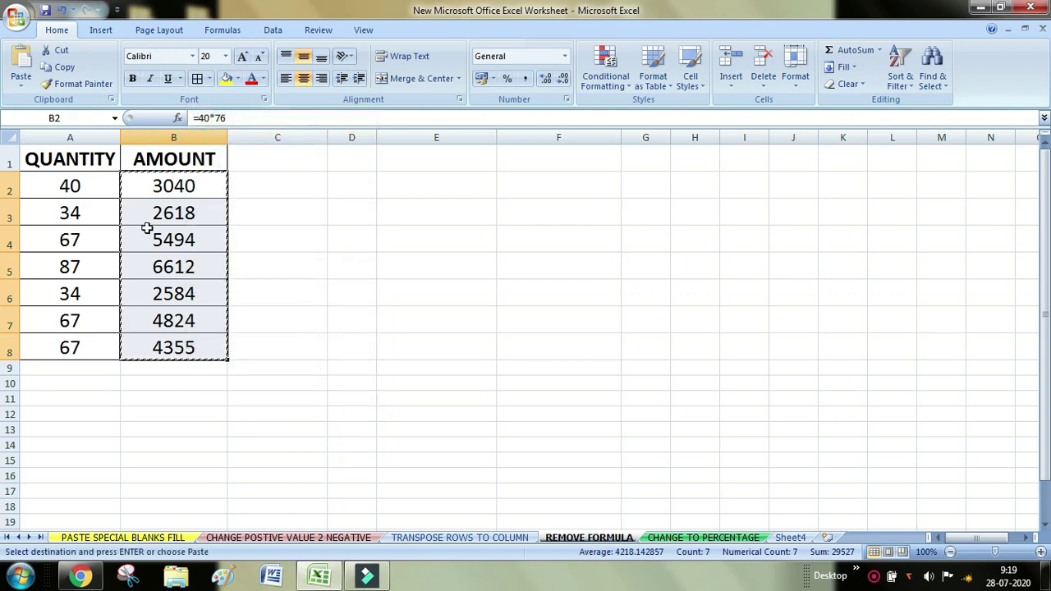
- Paste the AMOUNT cells back over themselves as Values only, removing the formulas
right_click(181, 186)
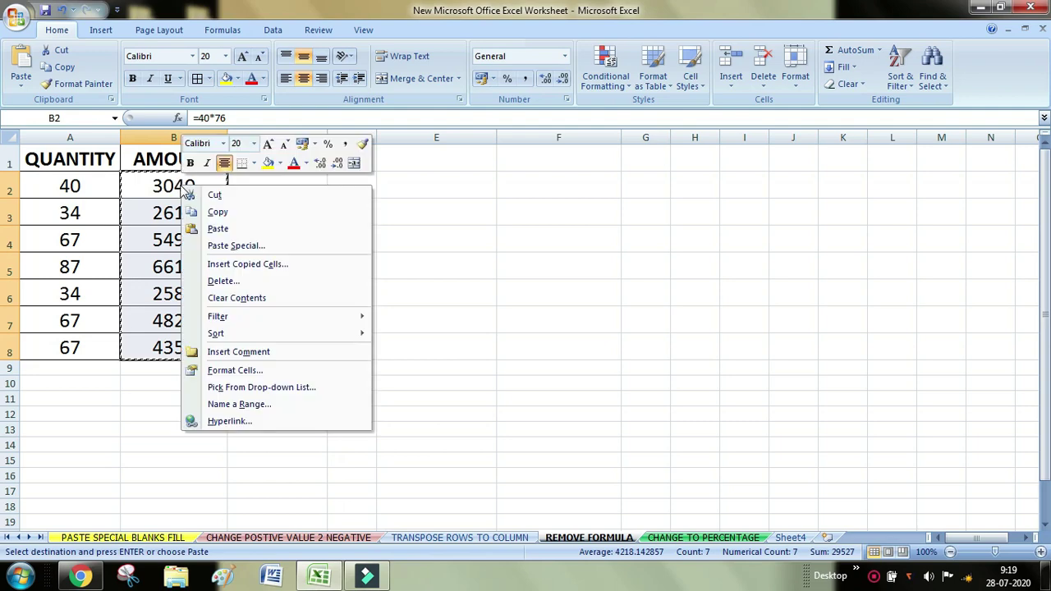
left_click(238, 246)
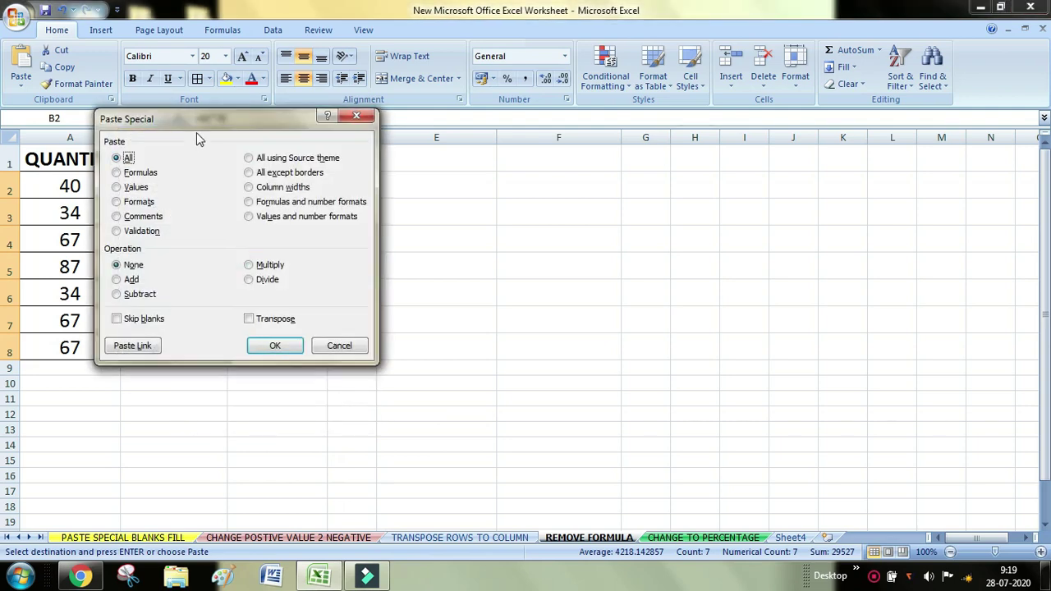
left_click_drag(197, 134, 520, 206)
left_click(440, 260)
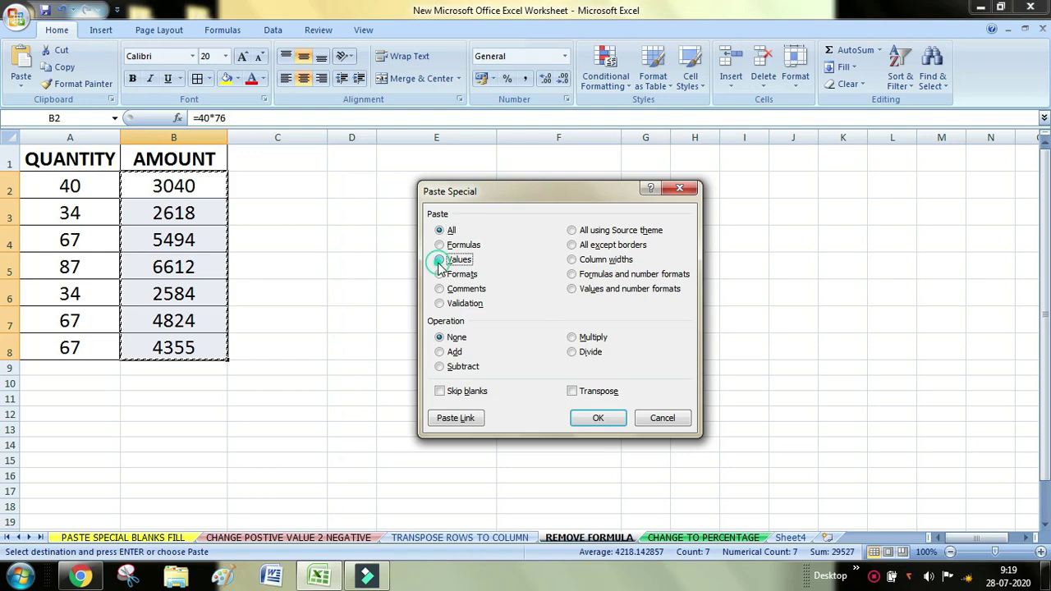
left_click(605, 419)
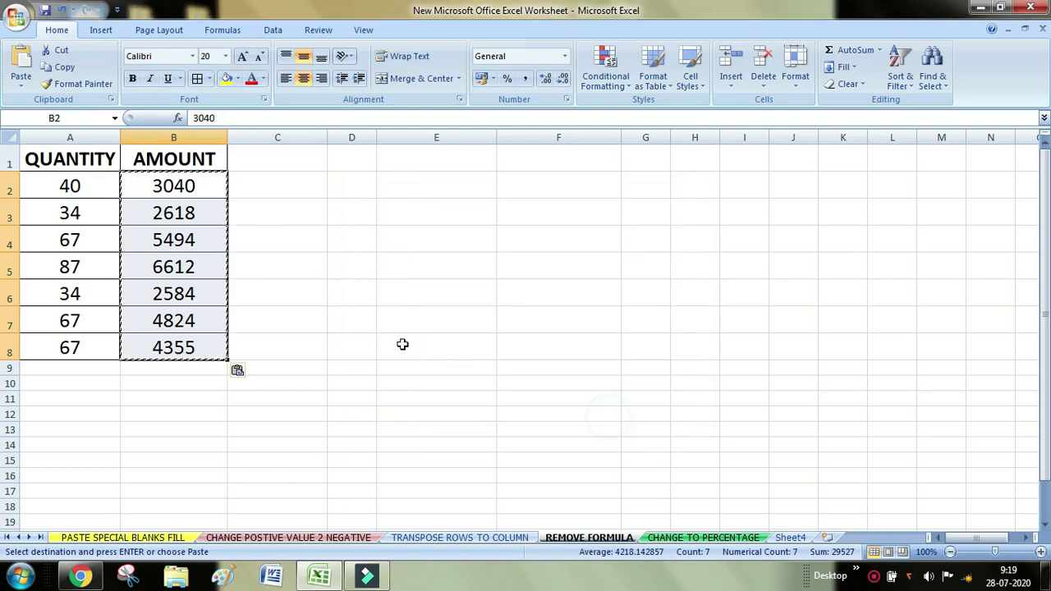
- Verify B2:B8 now hold plain numbers such as 3040, then select the whole table
left_click(181, 186)
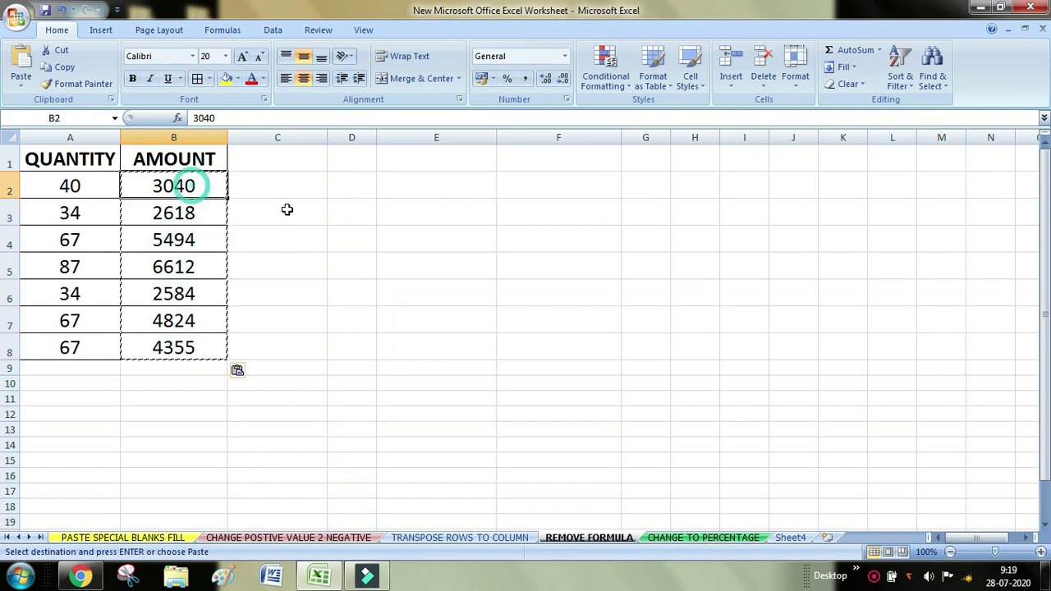
left_click(312, 232)
left_click(168, 186)
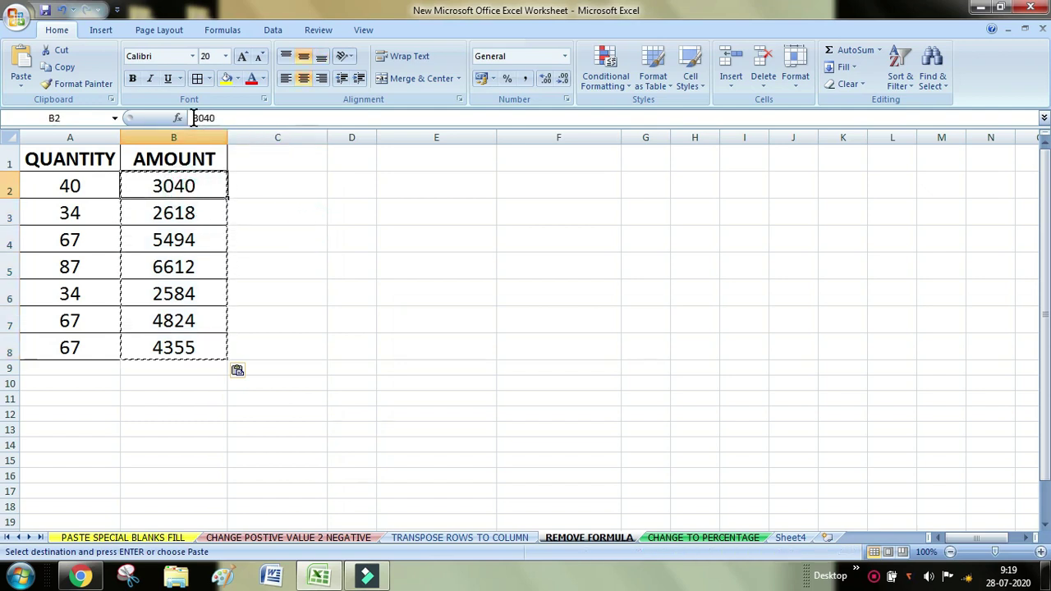
double_click(201, 117)
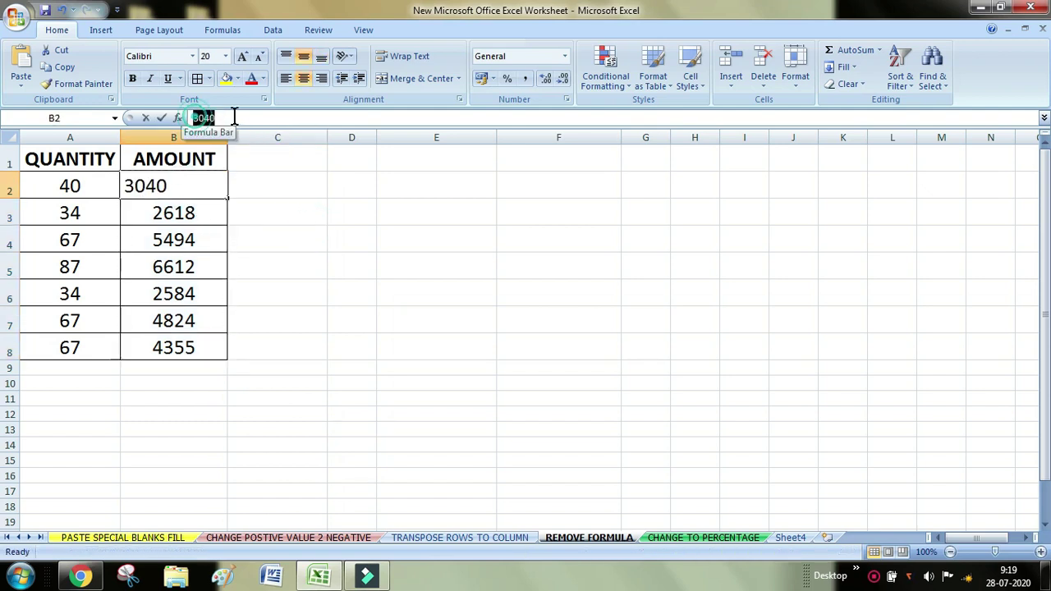
left_click(212, 212)
left_click(197, 239)
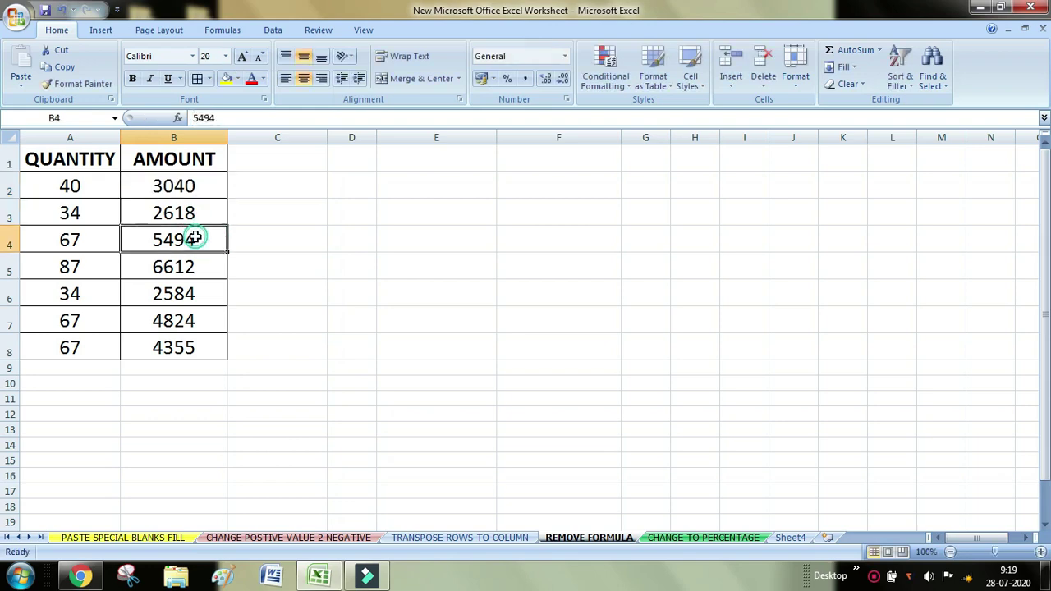
left_click(197, 294)
left_click(194, 326)
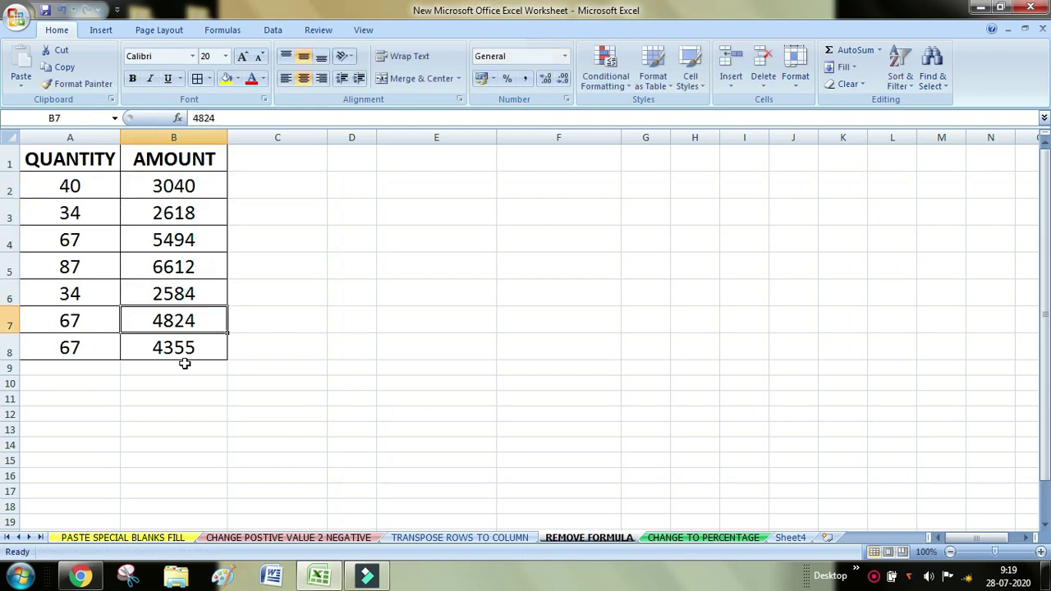
left_click(192, 345)
left_click(441, 331)
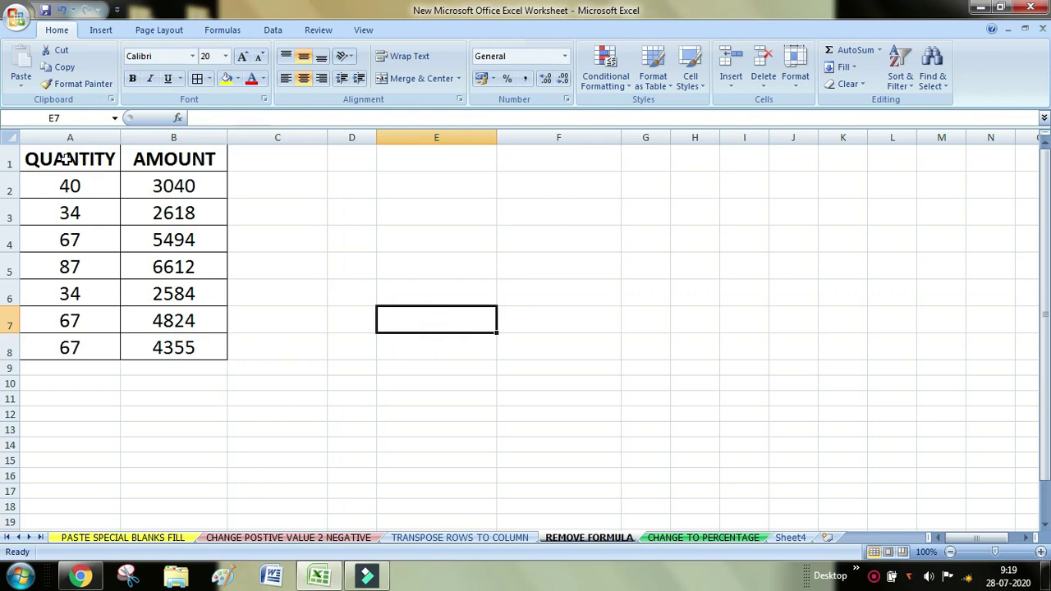
left_click(288, 298)
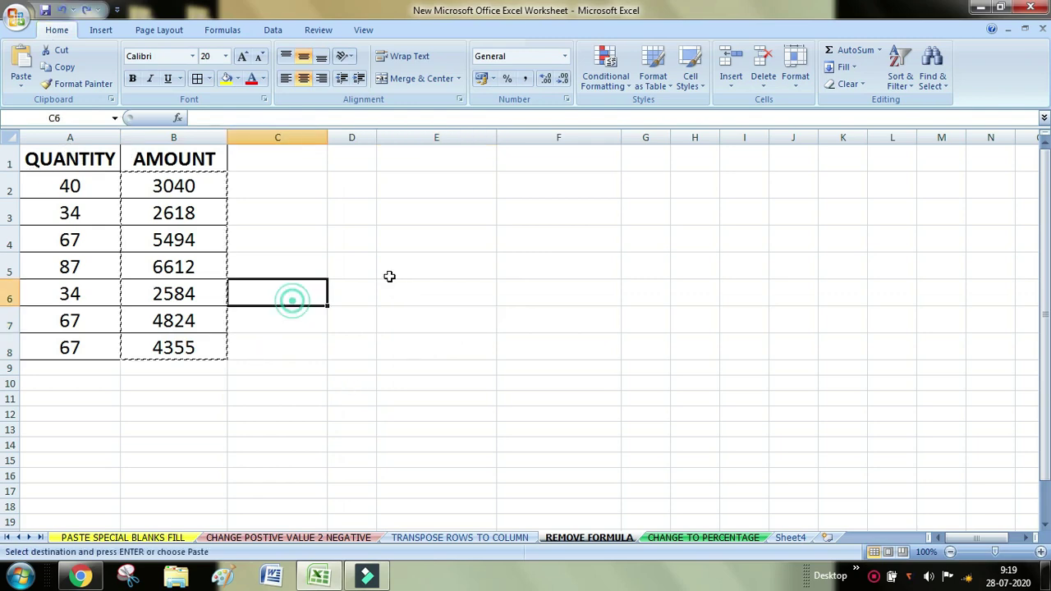
left_click(398, 232)
left_click_drag(89, 160, 189, 347)
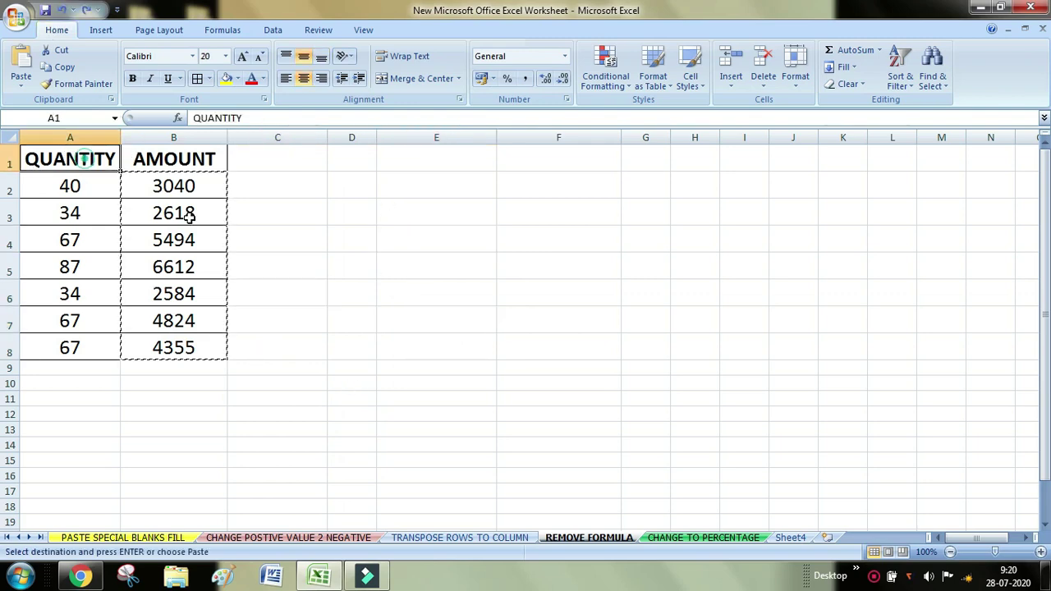
left_click(394, 307)
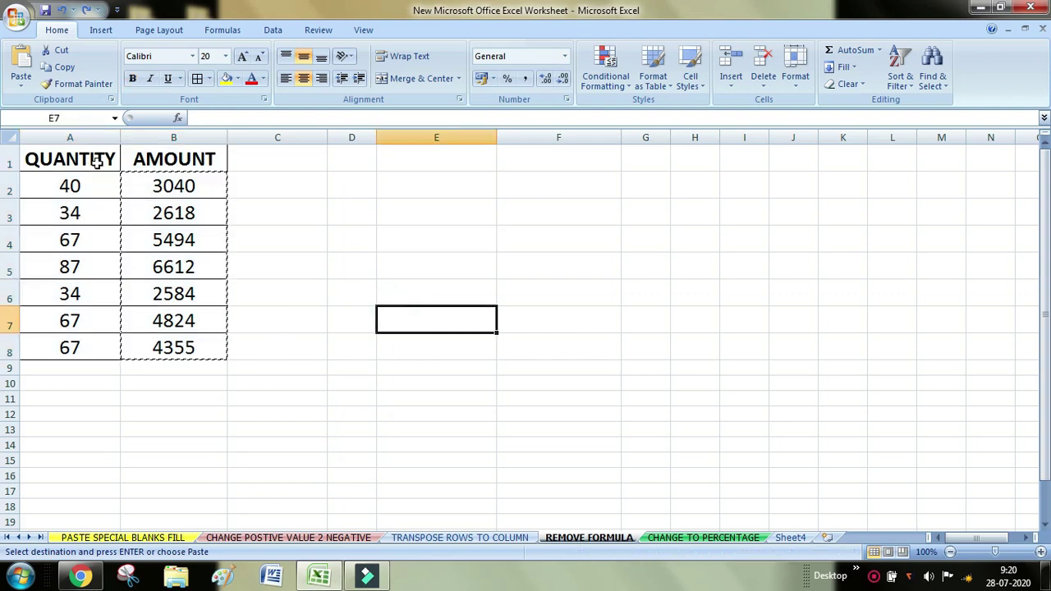
mouse_move(87, 156)
left_mouse_down()
mouse_move(167, 221)
mouse_move(156, 348)
left_mouse_up()
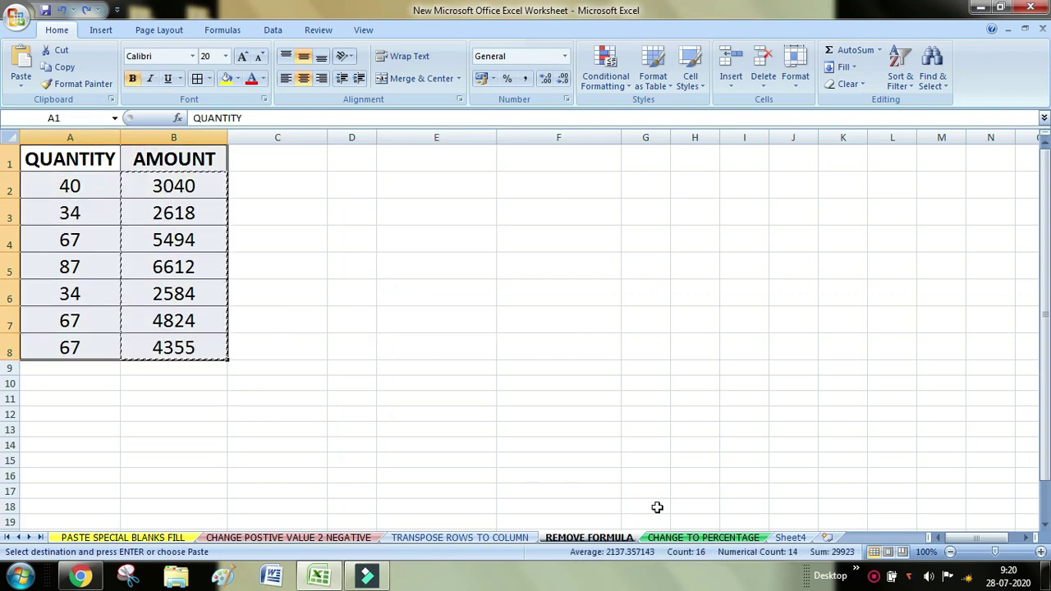
- Compare the table against the formula copy on Sheet4, switching between both sheets
left_click(789, 537)
left_click(477, 233)
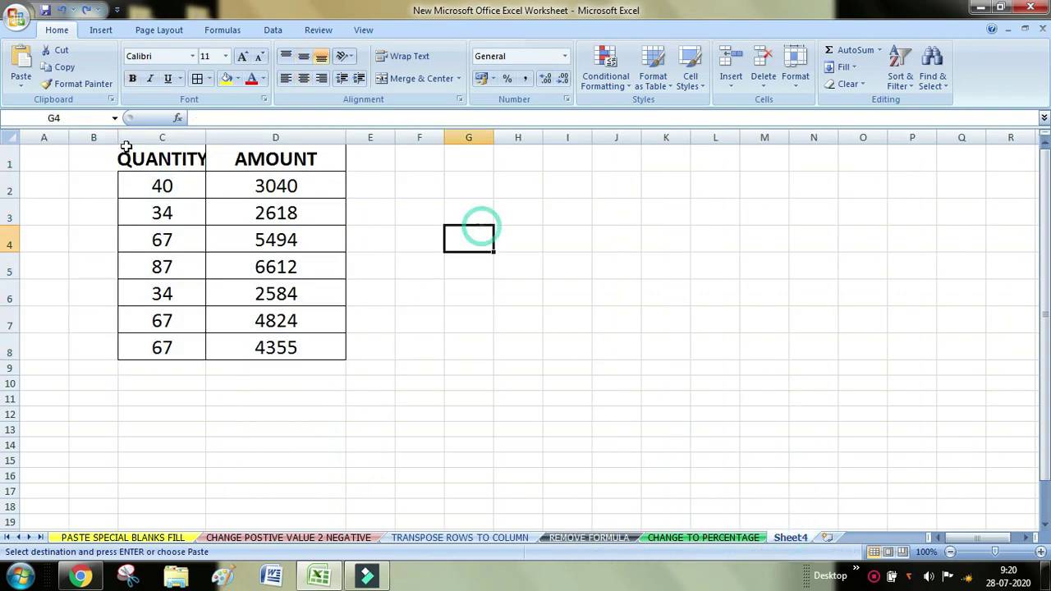
mouse_move(206, 135)
left_mouse_down()
mouse_move(223, 133)
mouse_move(293, 347)
left_mouse_up()
left_click(359, 202)
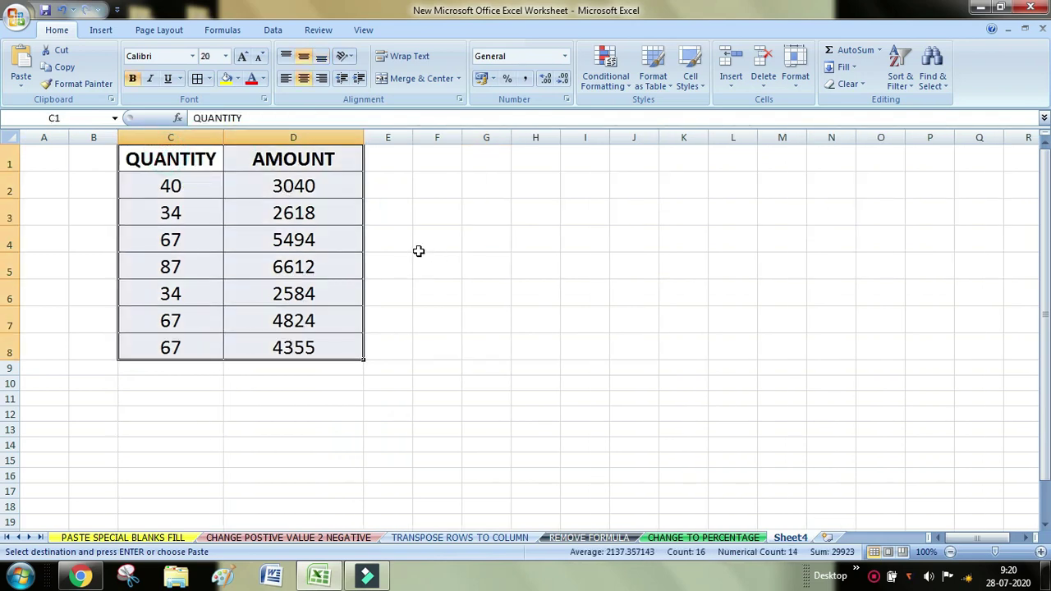
left_click(588, 537)
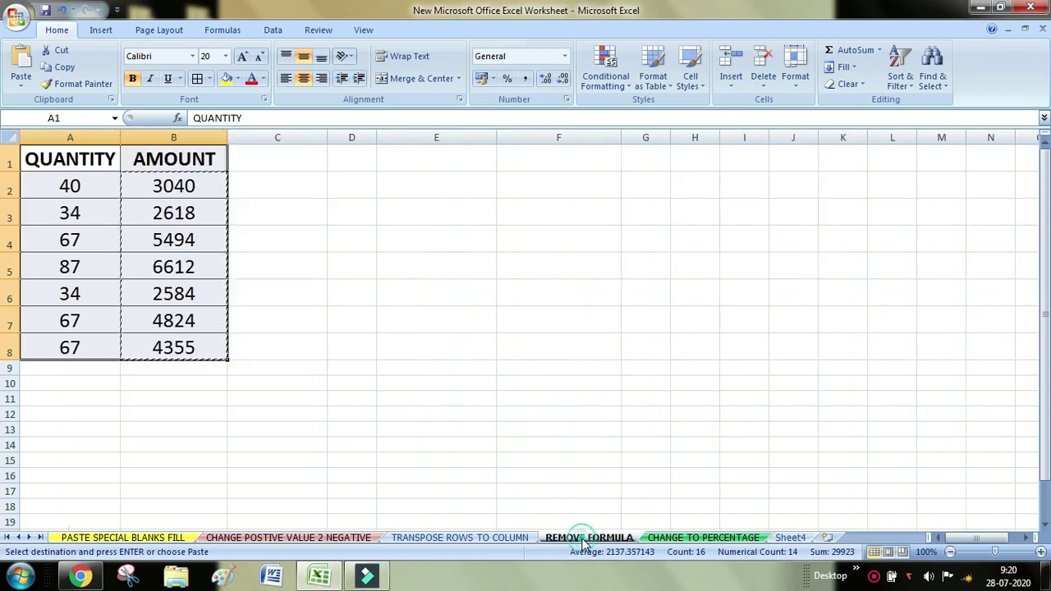
left_click(277, 224)
left_click(194, 182)
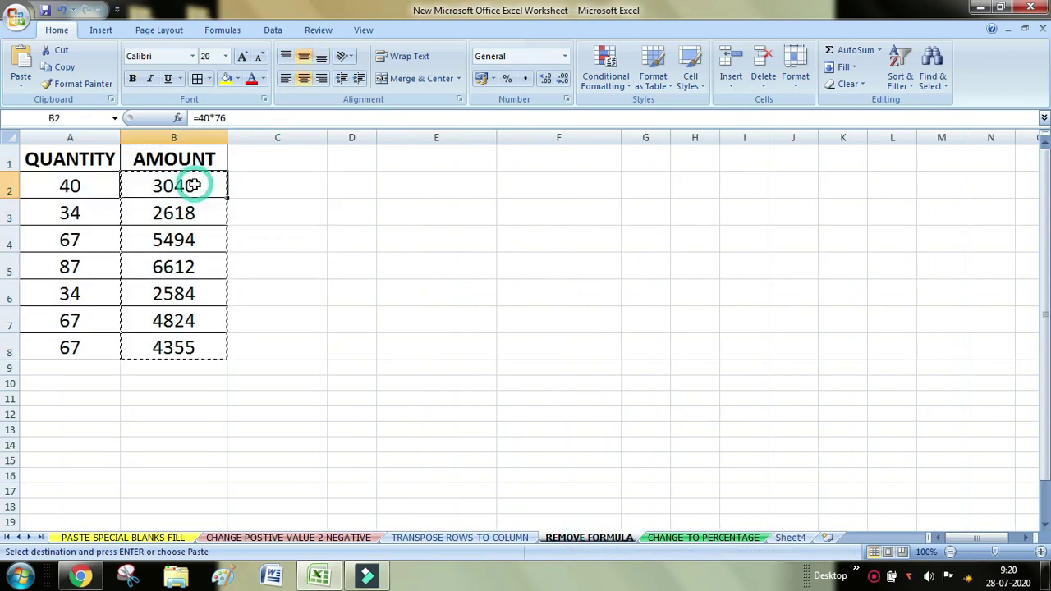
left_click(790, 537)
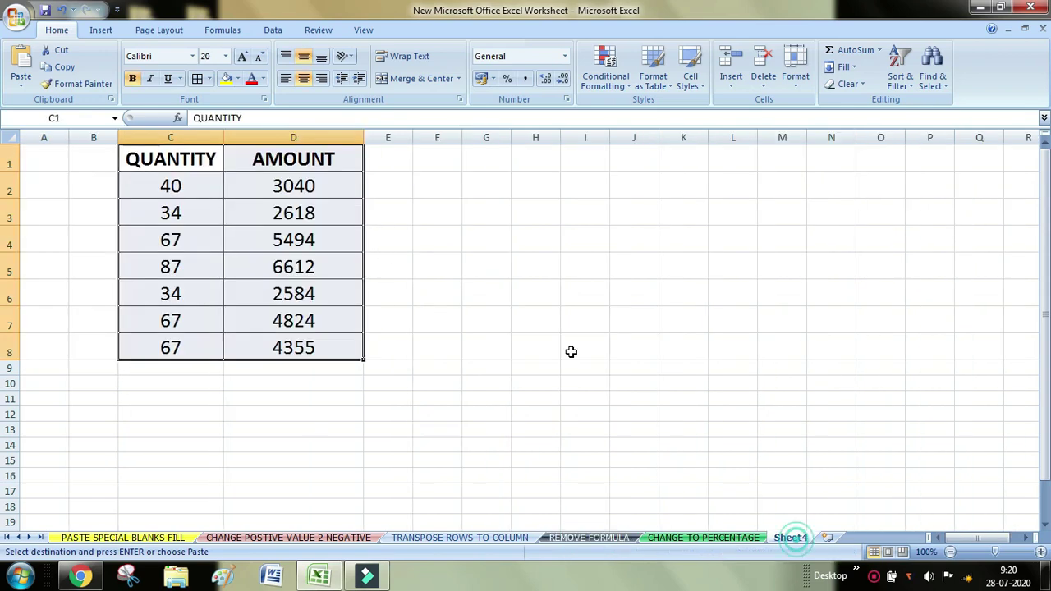
left_click(535, 318)
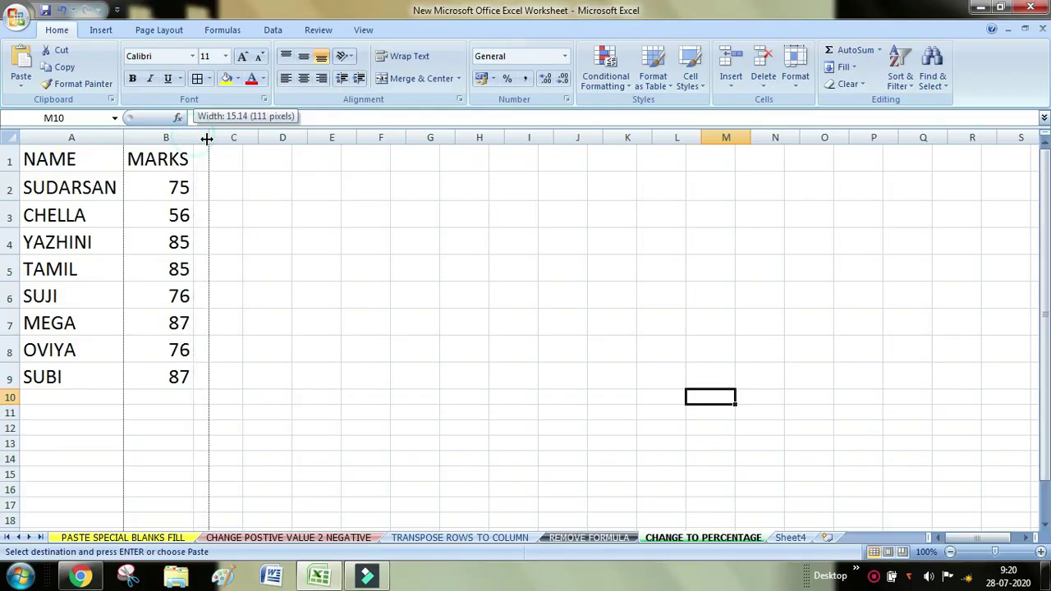
left_click(338, 299)
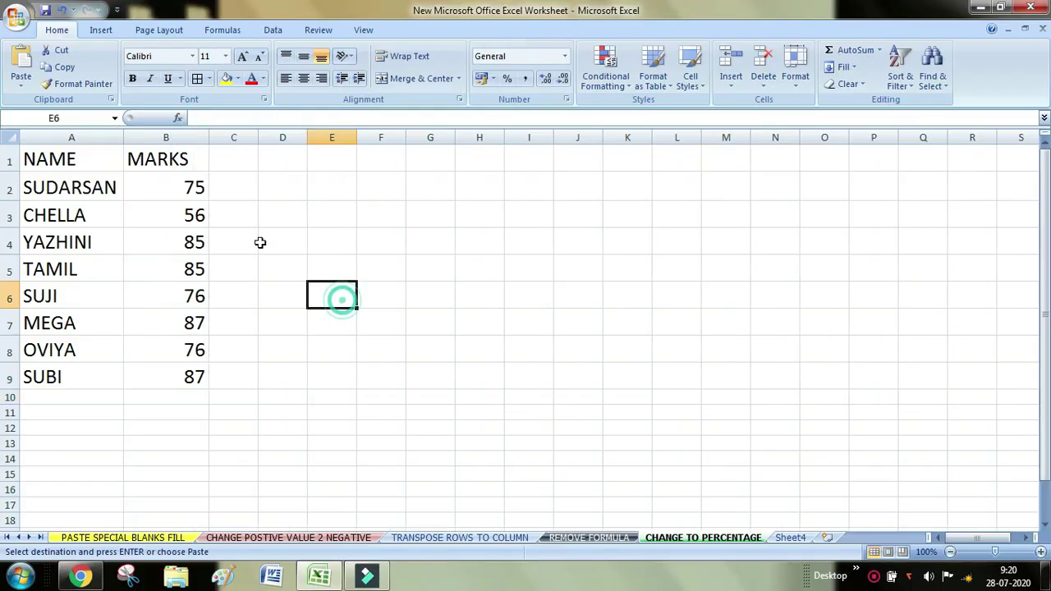
left_click_drag(94, 155, 147, 370)
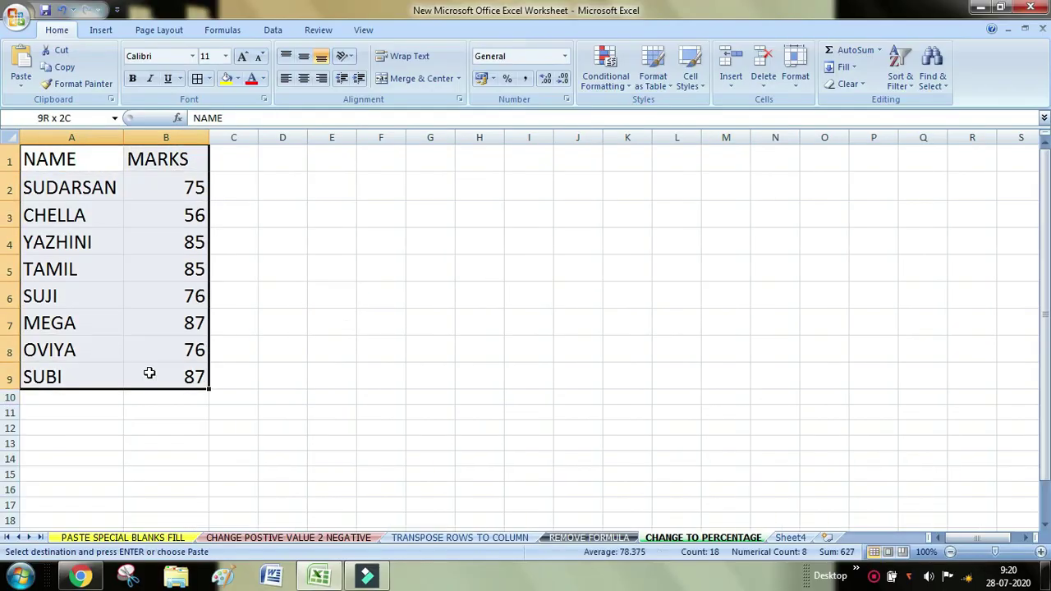
left_click(507, 320)
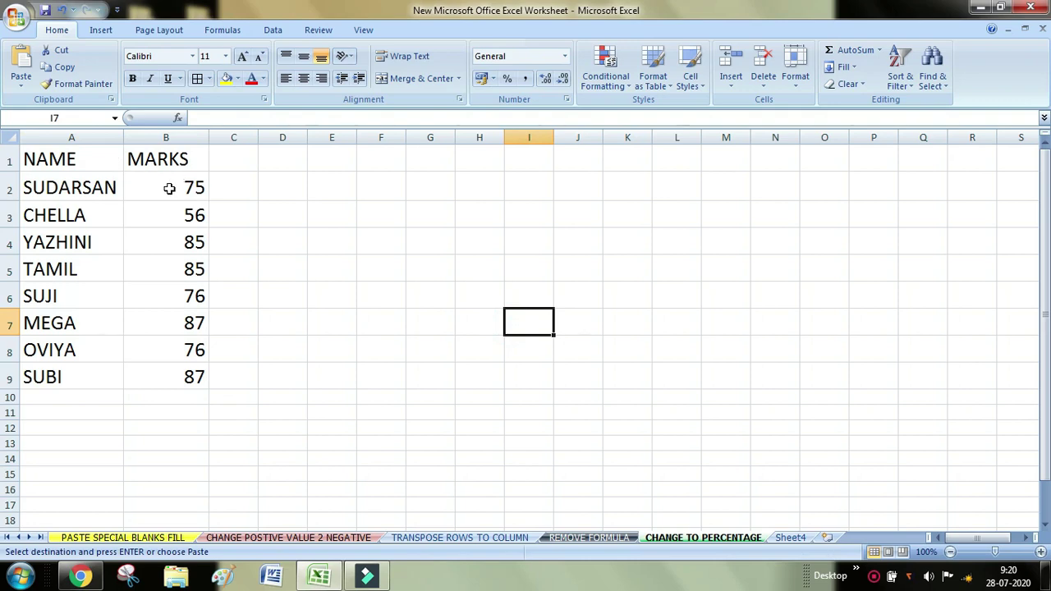
left_click(80, 192)
key("shift+Right")
left_click_drag(96, 213, 222, 214)
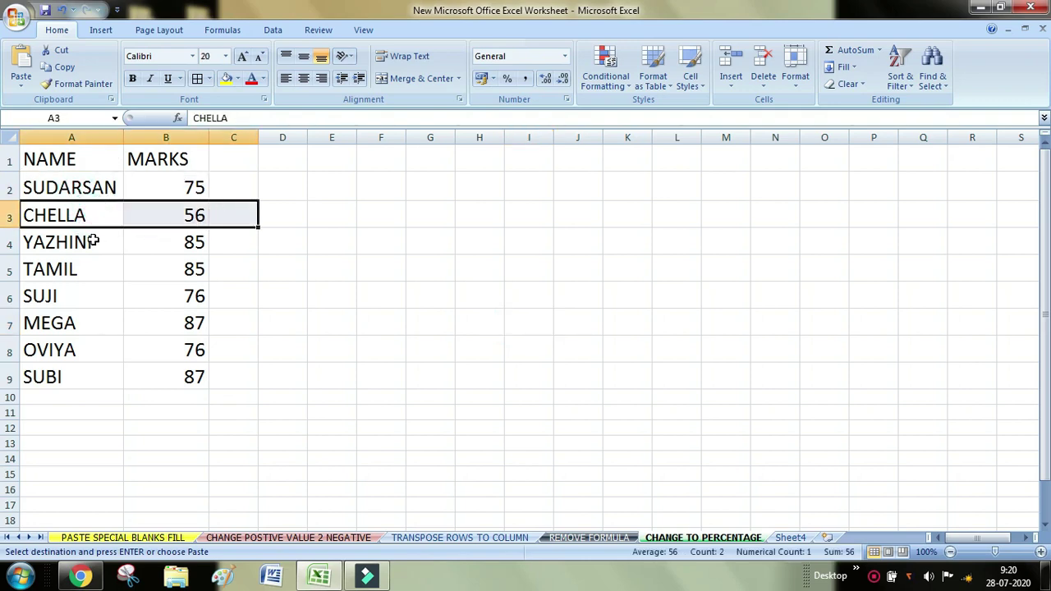
left_click_drag(90, 242, 164, 242)
left_click_drag(102, 269, 179, 281)
left_click_drag(106, 296, 172, 300)
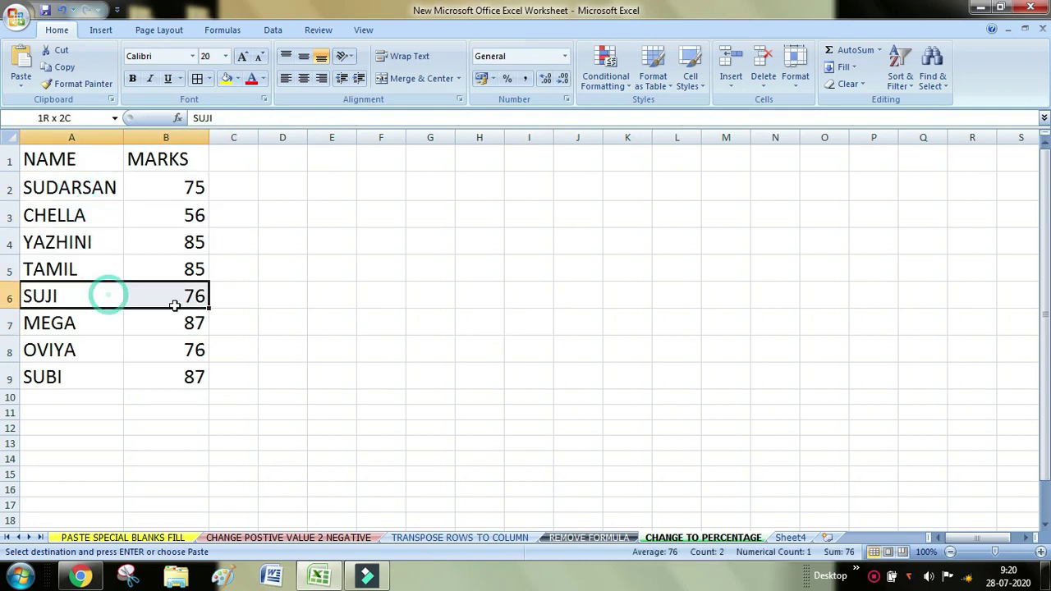
left_click_drag(115, 324, 181, 324)
left_click(348, 293)
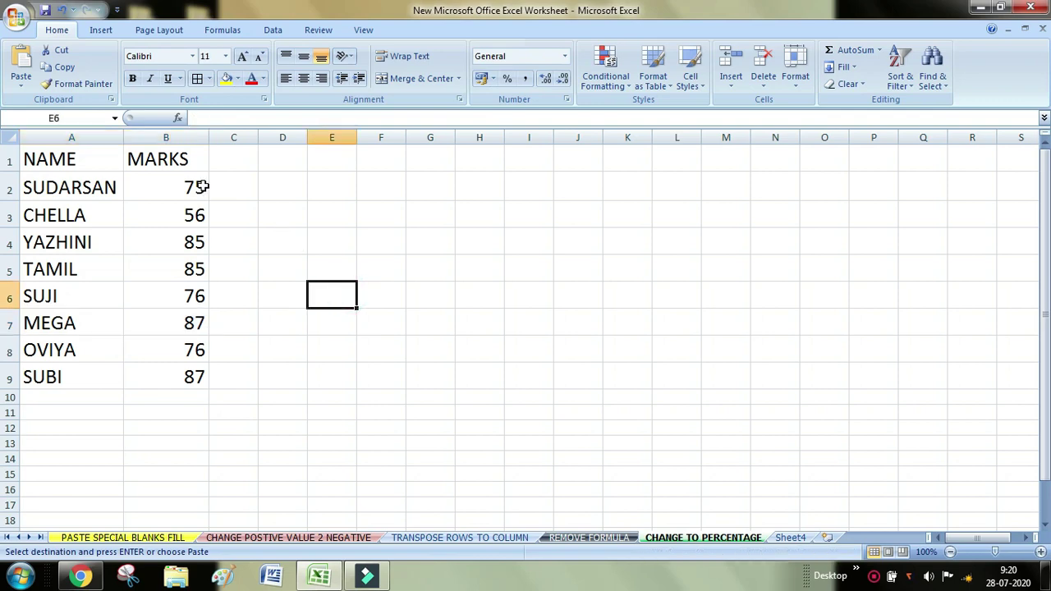
double_click(202, 187)
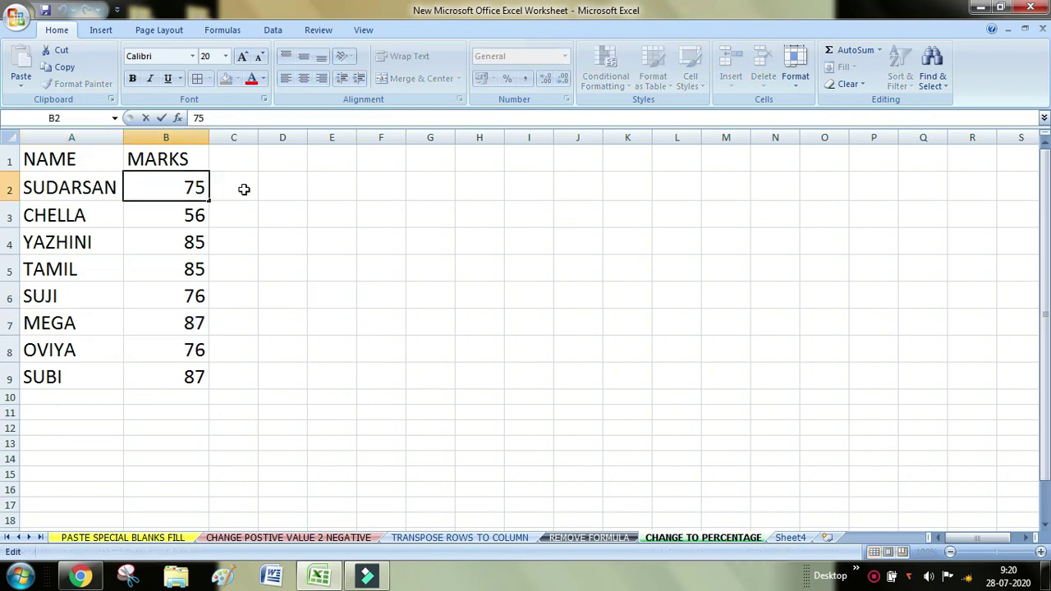
type("%")
key("BackSpace")
left_click(337, 189)
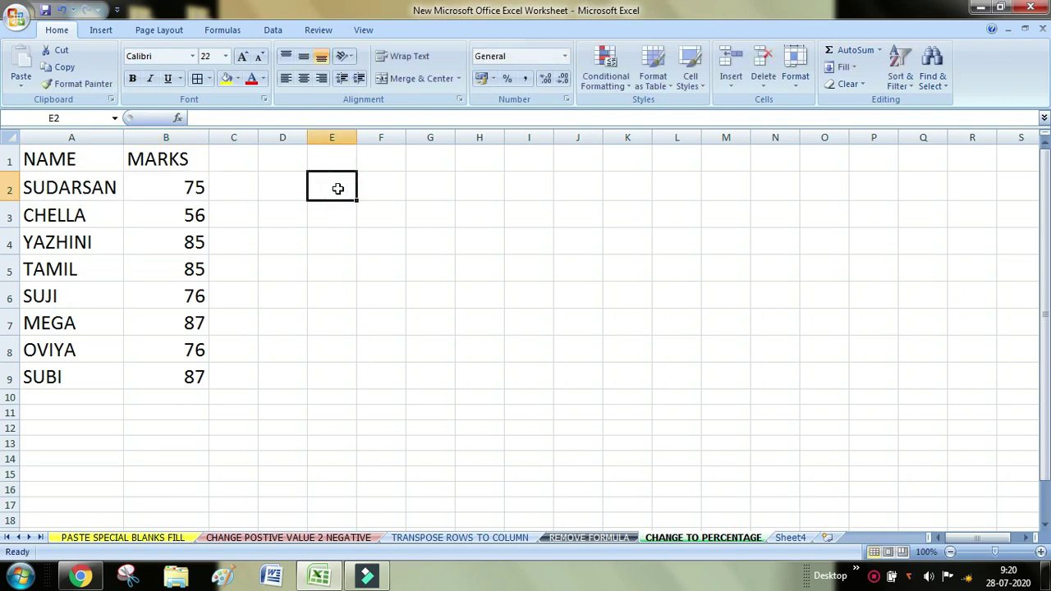
- Enter 100 in E2, glance at the -1 and -34 on the negative-value sheet, then reselect E2
type("100")
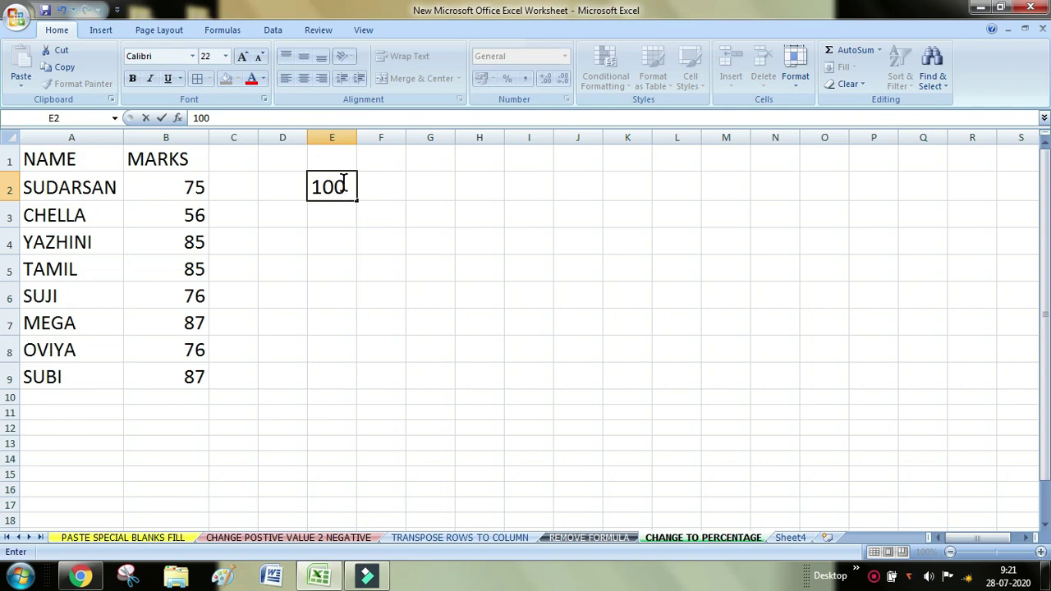
left_click(350, 188)
left_click(306, 538)
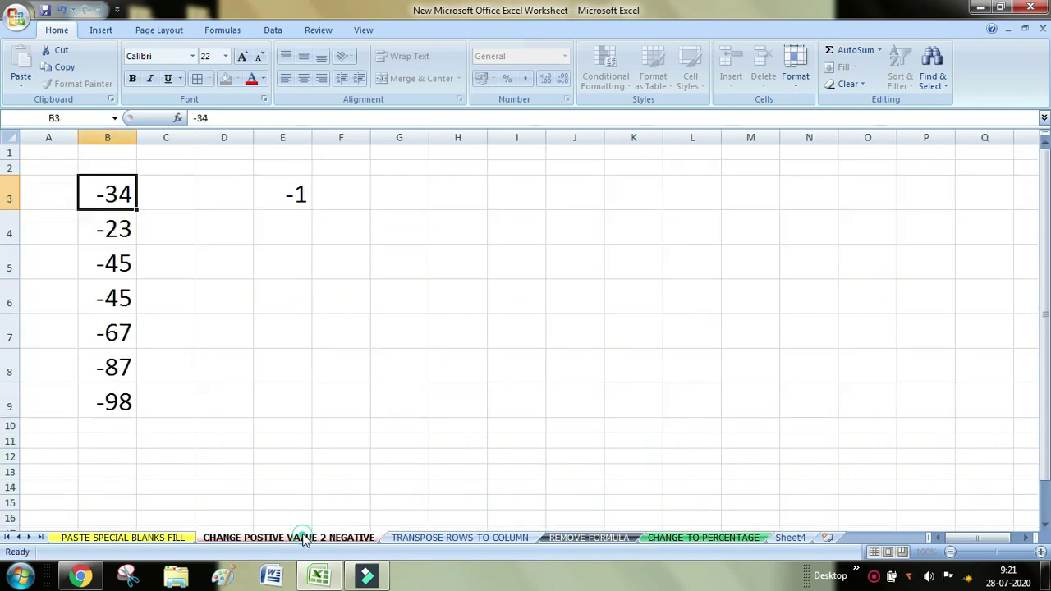
left_click(274, 192)
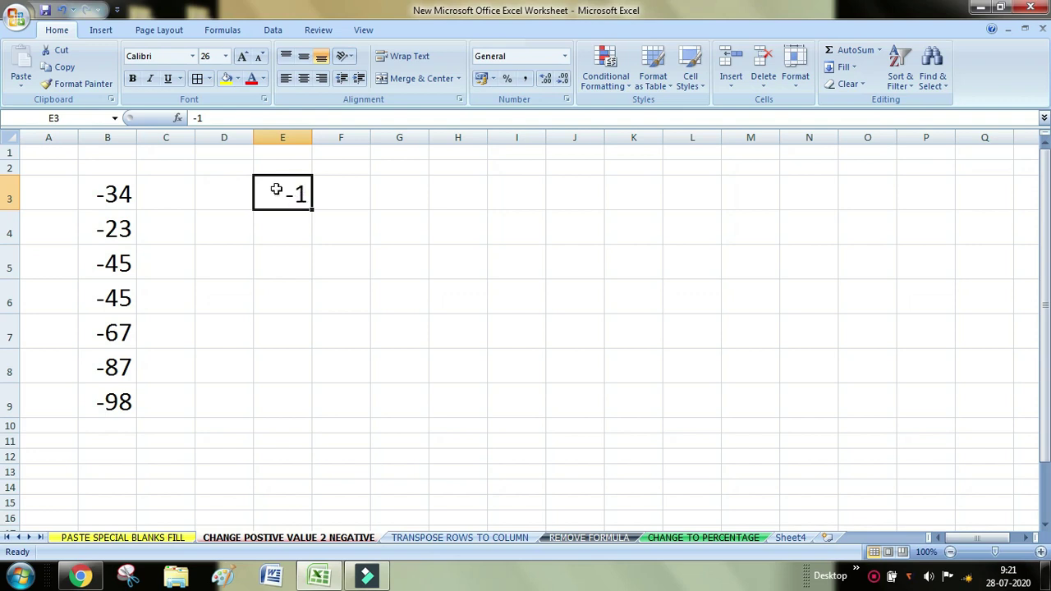
left_click(92, 193)
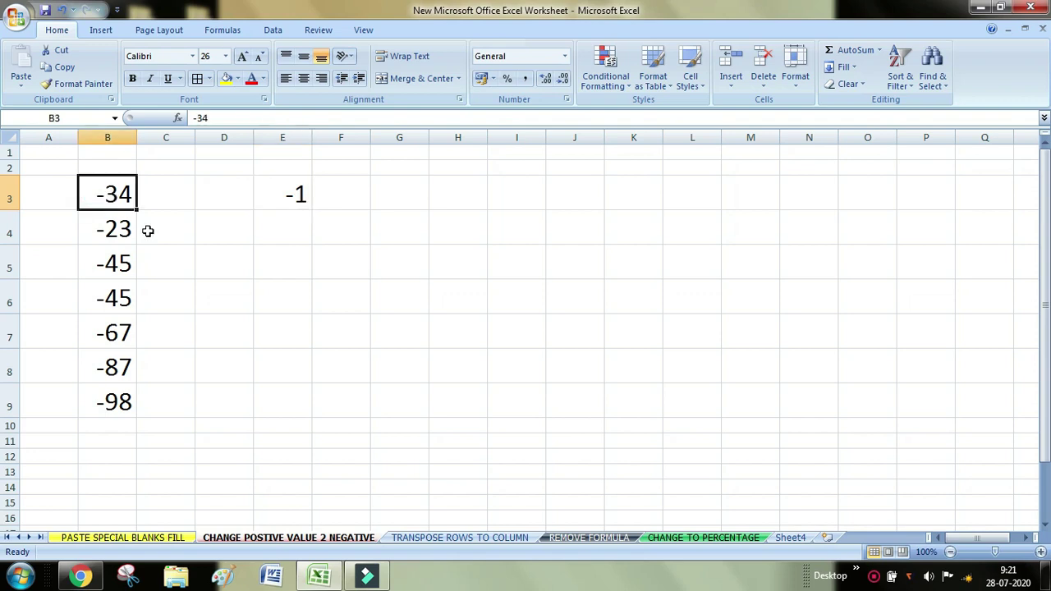
left_click(283, 199)
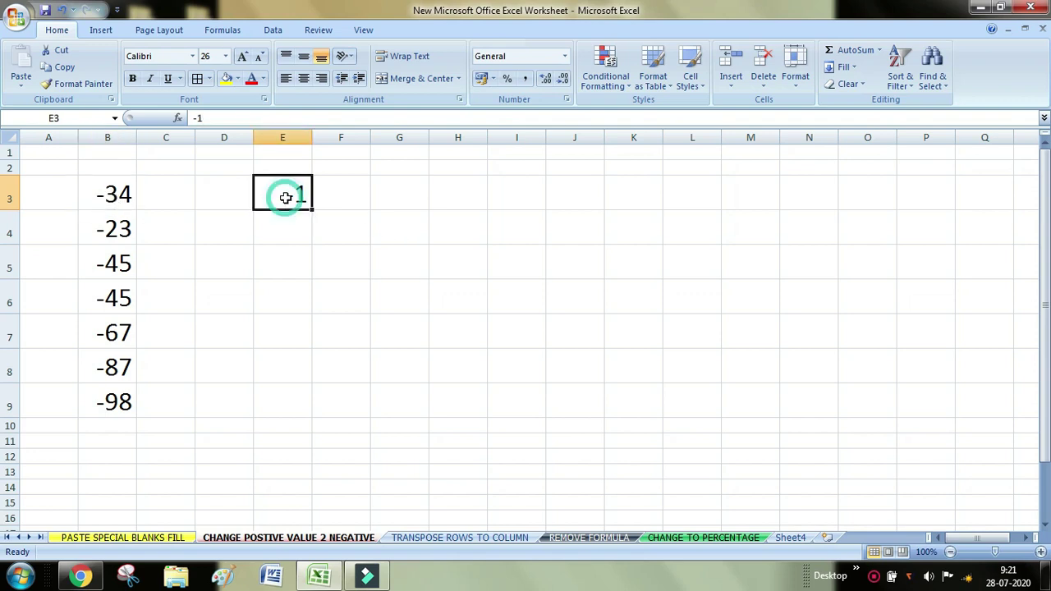
left_click(706, 538)
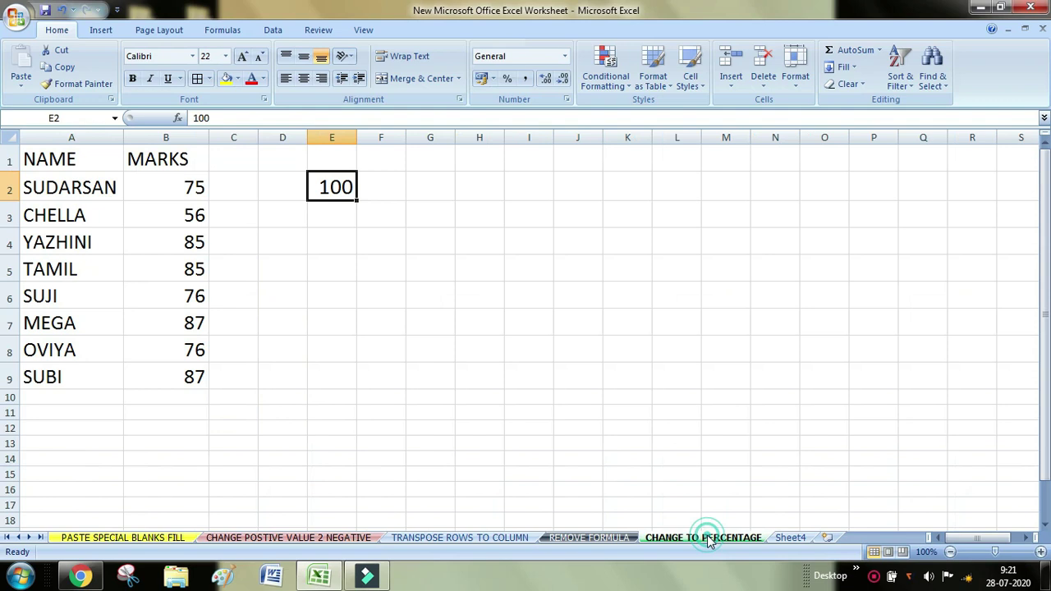
left_click(439, 263)
left_click(351, 201)
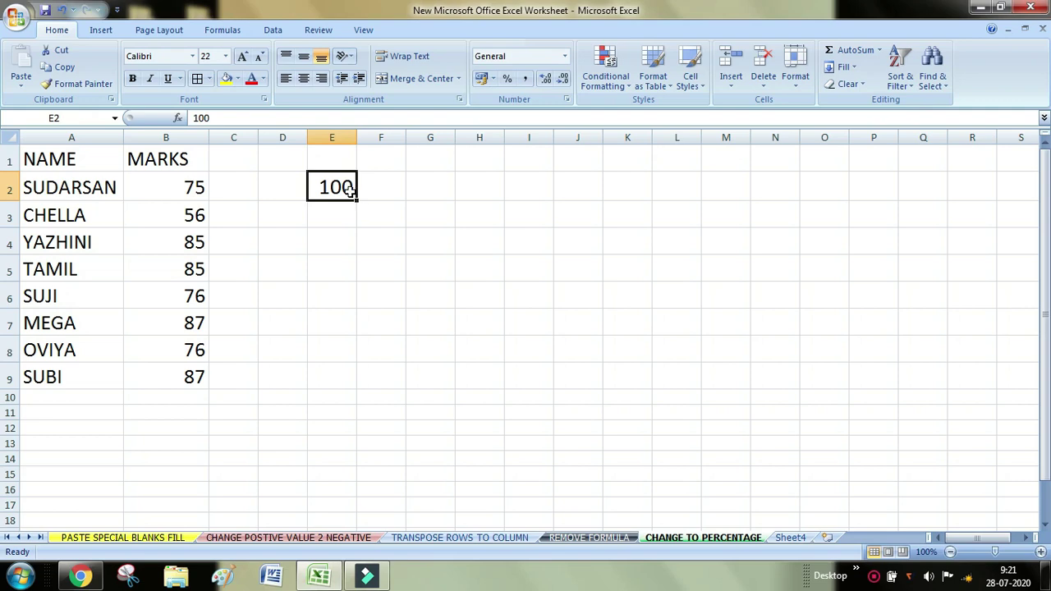
- Copy the 100 in E2 and Paste Special Divide it onto MARKS B2:B9, giving 0.75–0.87
right_click(332, 175)
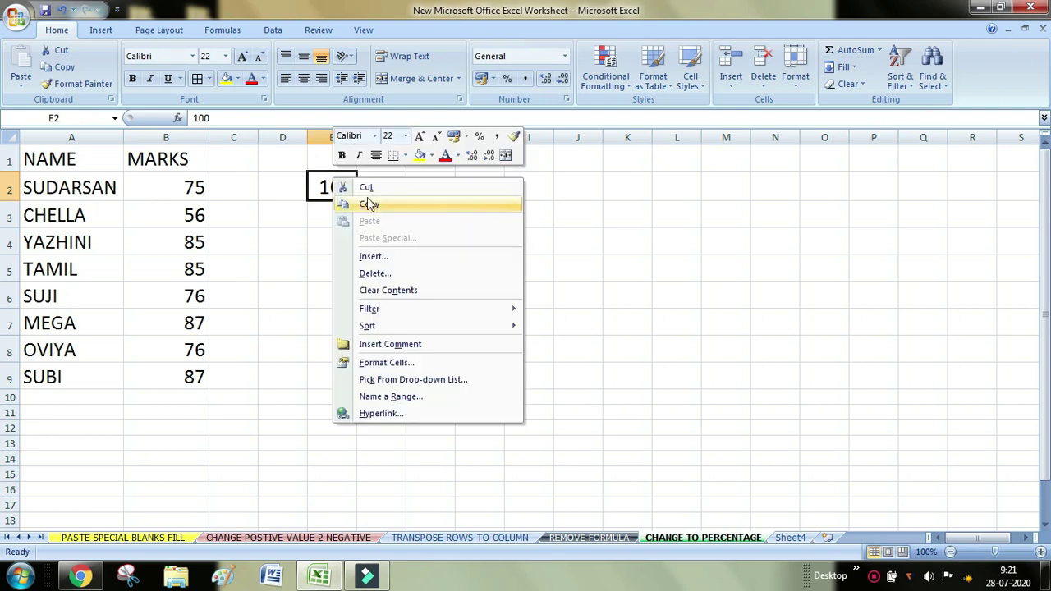
left_click(369, 205)
left_click_drag(187, 186, 180, 377)
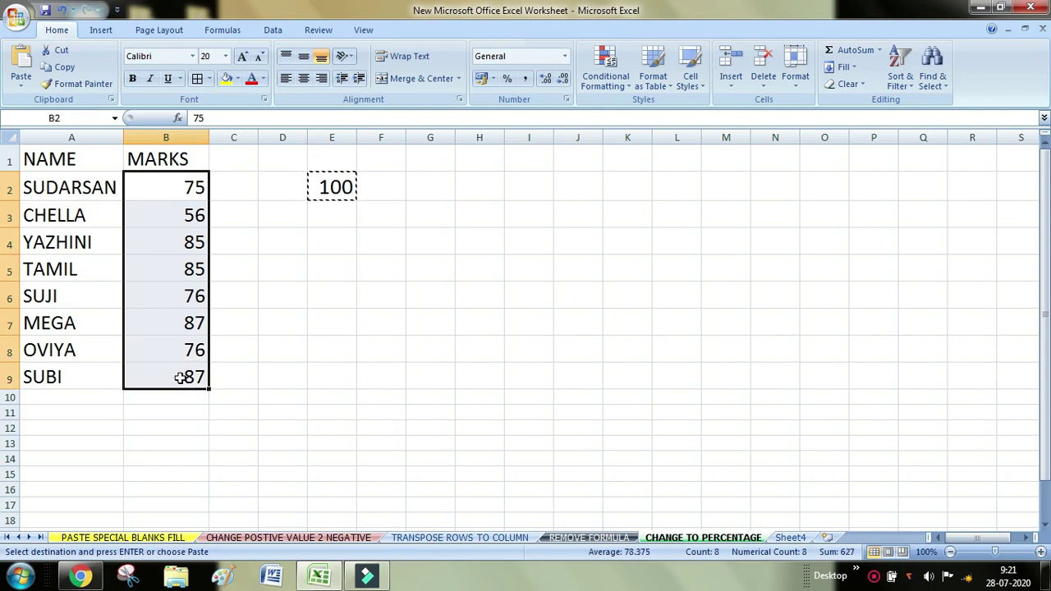
right_click(184, 186)
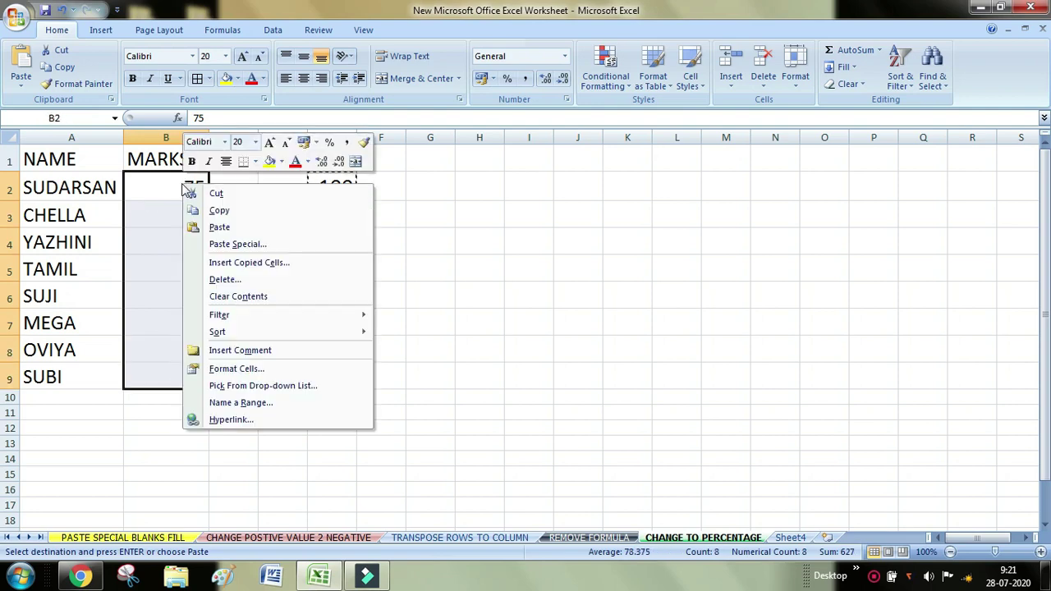
left_click(234, 244)
left_click_drag(197, 118, 453, 206)
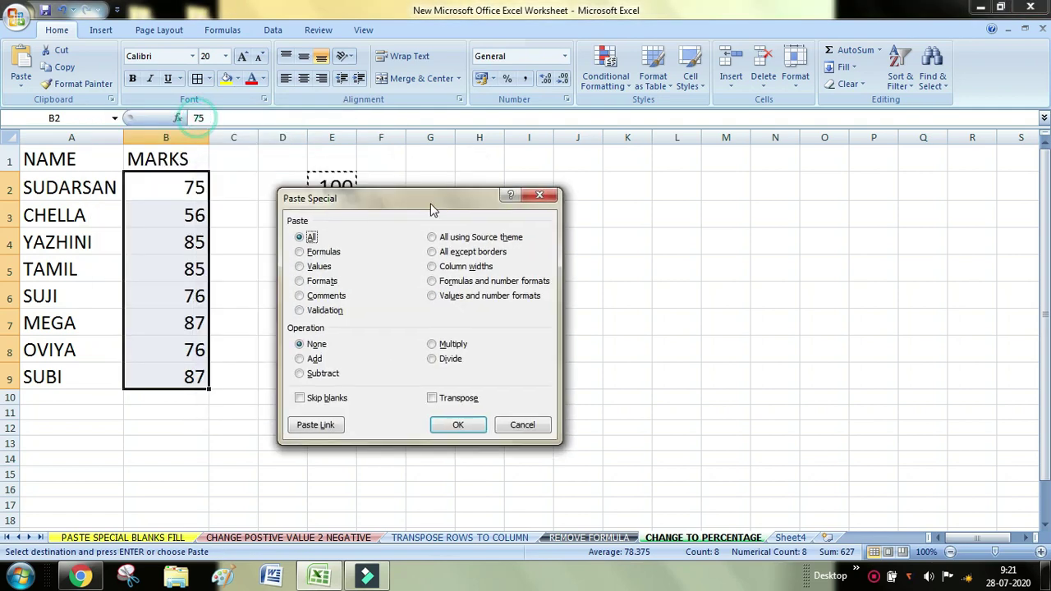
left_click(503, 372)
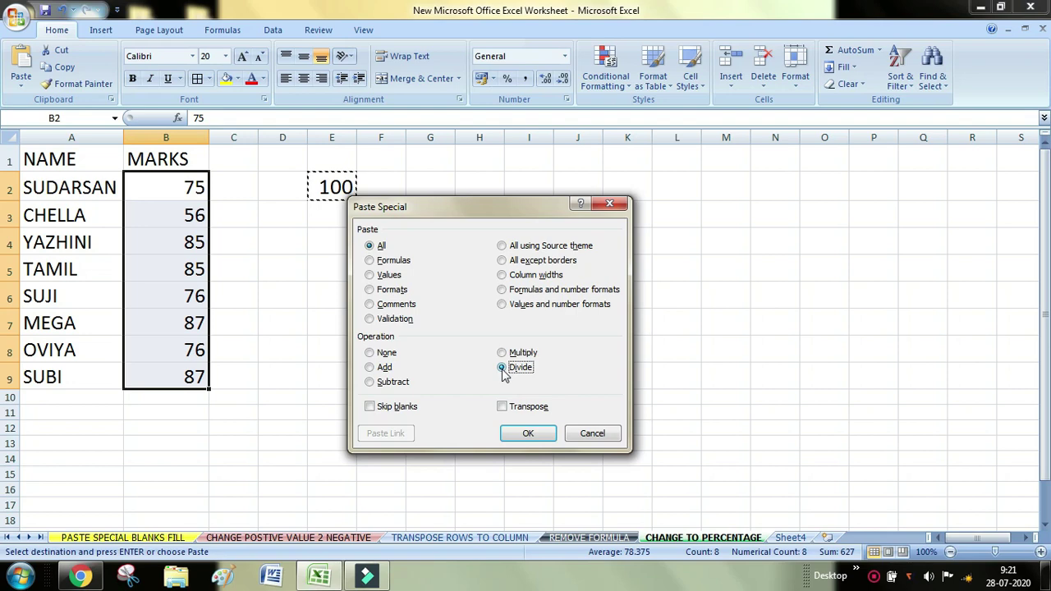
left_click(535, 434)
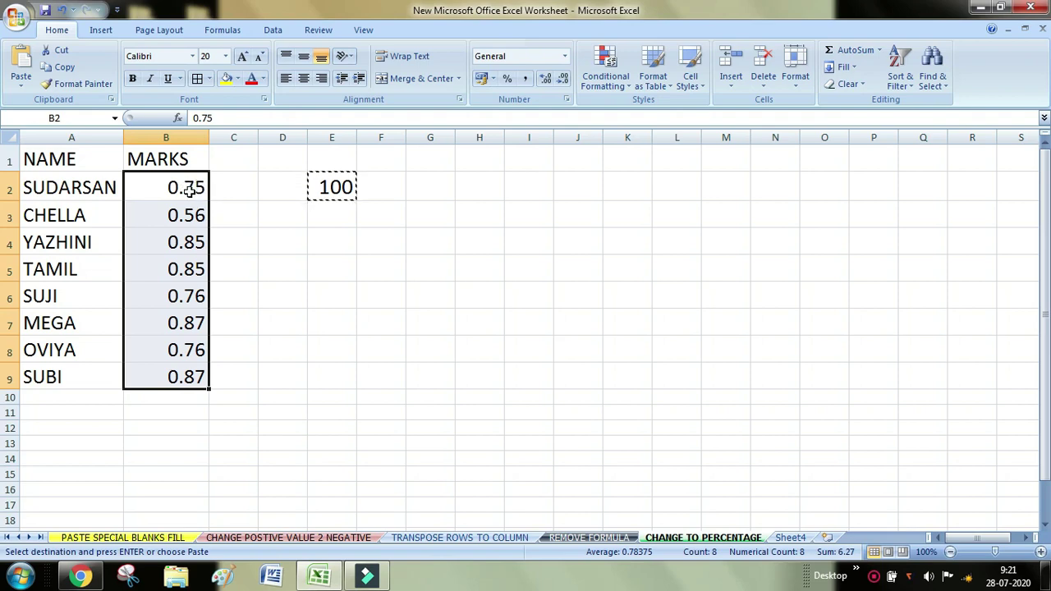
- Show the MARKS values B2:B9 as percentages (75%–87%) and enter 45 in I2
left_click(509, 80)
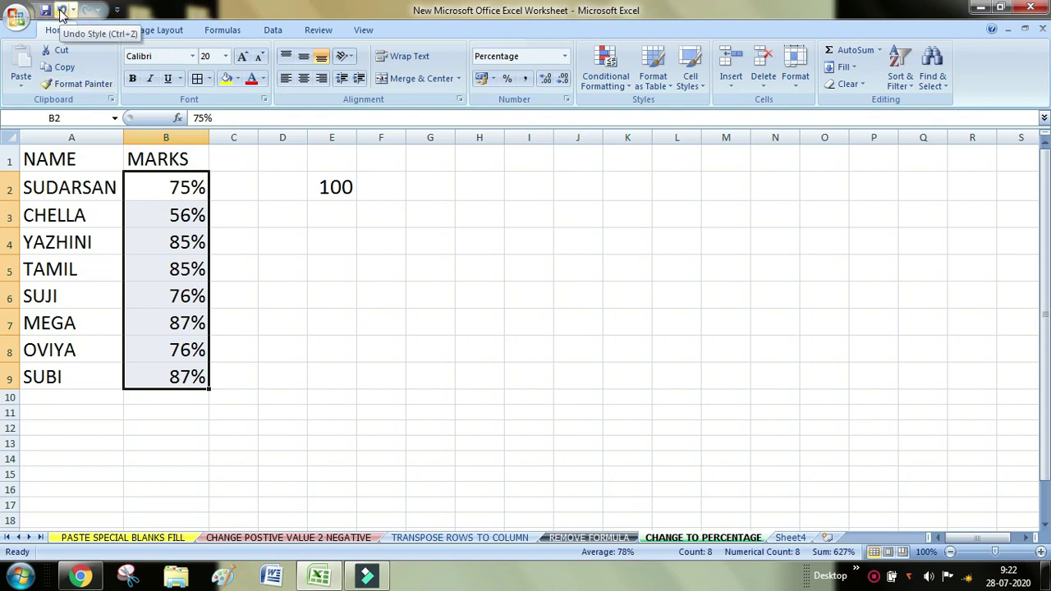
left_click(525, 194)
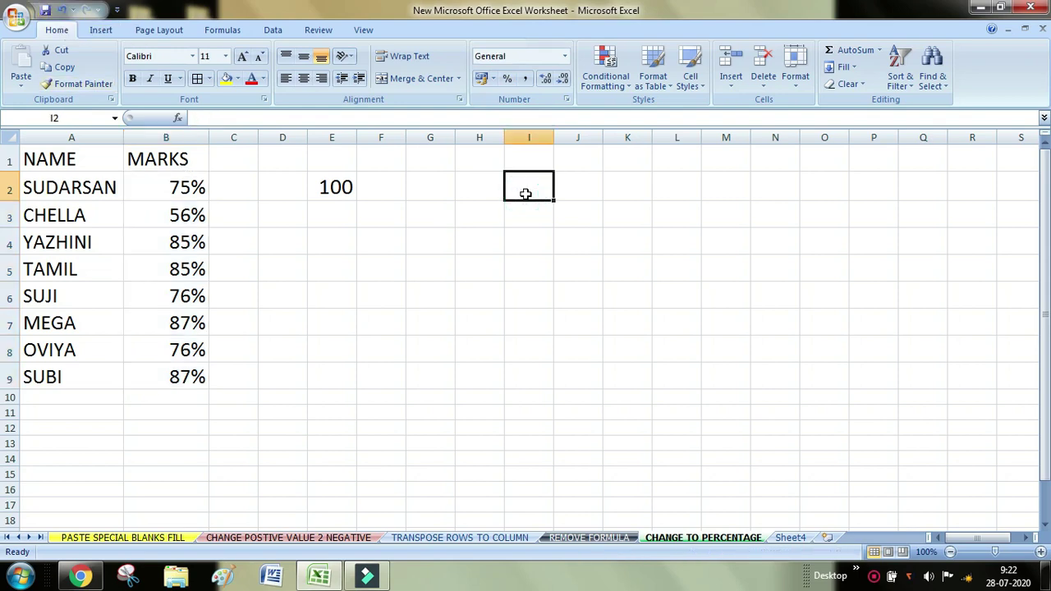
type("45")
left_click(537, 214)
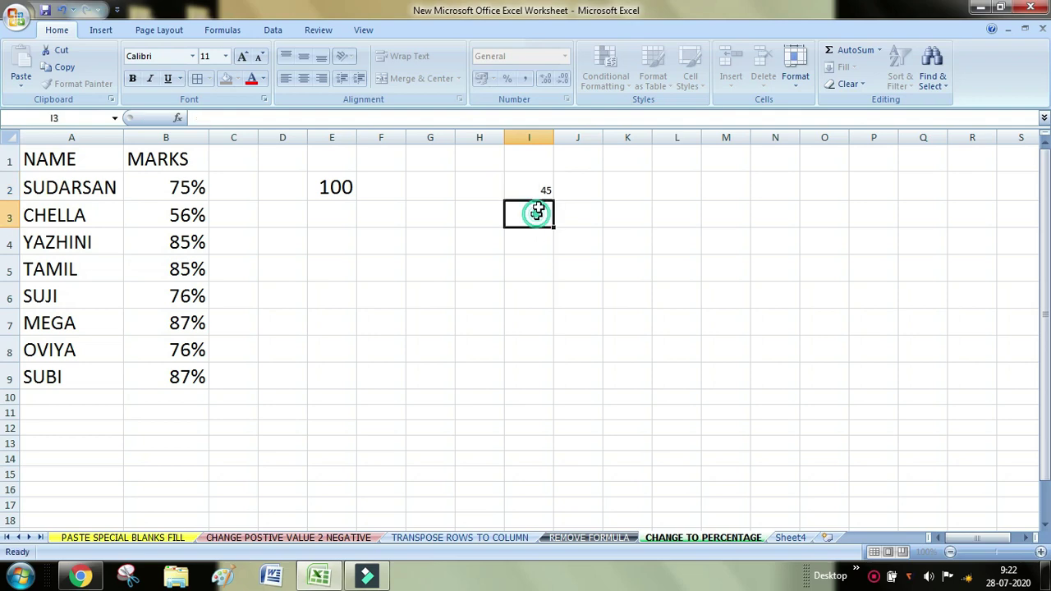
- Enlarge the font of the 45 in I2 and apply Percent Style, showing 4500%
left_click(539, 192)
left_click(243, 57)
left_click(243, 57)
left_click(243, 57)
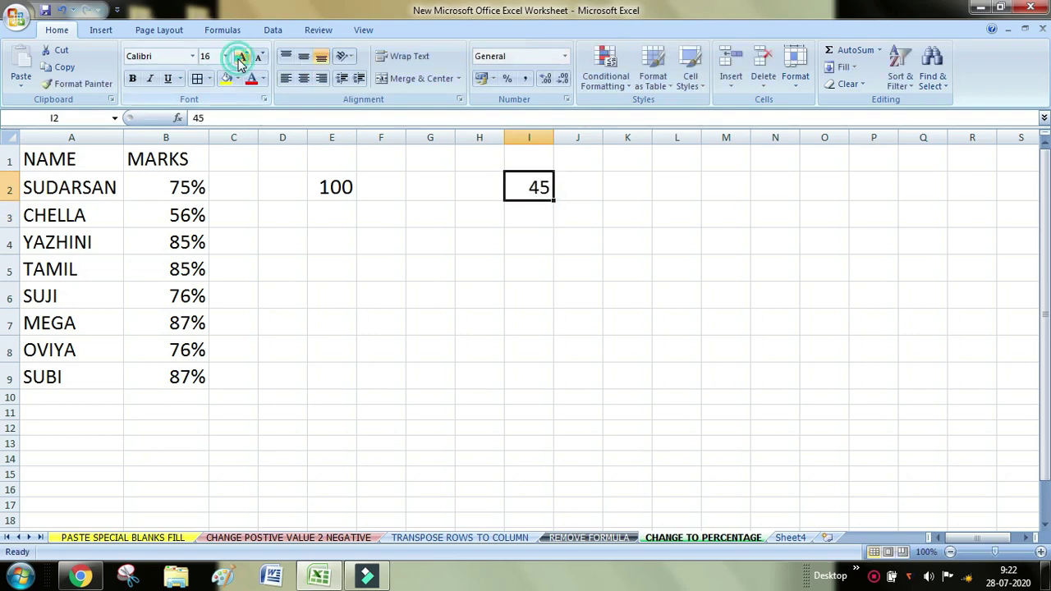
left_click(242, 57)
left_click(242, 57)
left_click(242, 57)
left_click(711, 268)
left_click(519, 179)
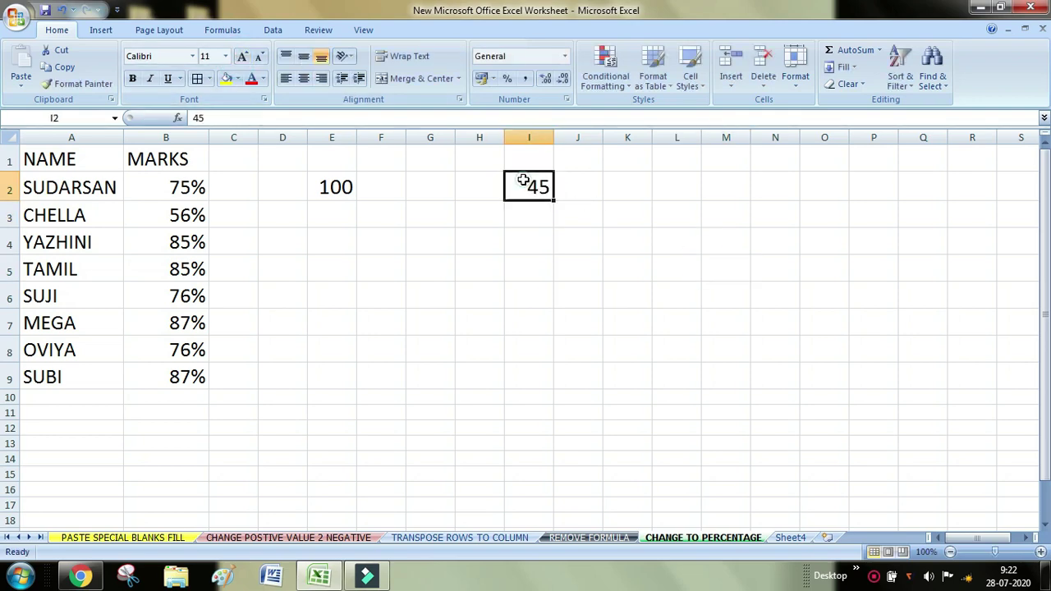
left_click(506, 78)
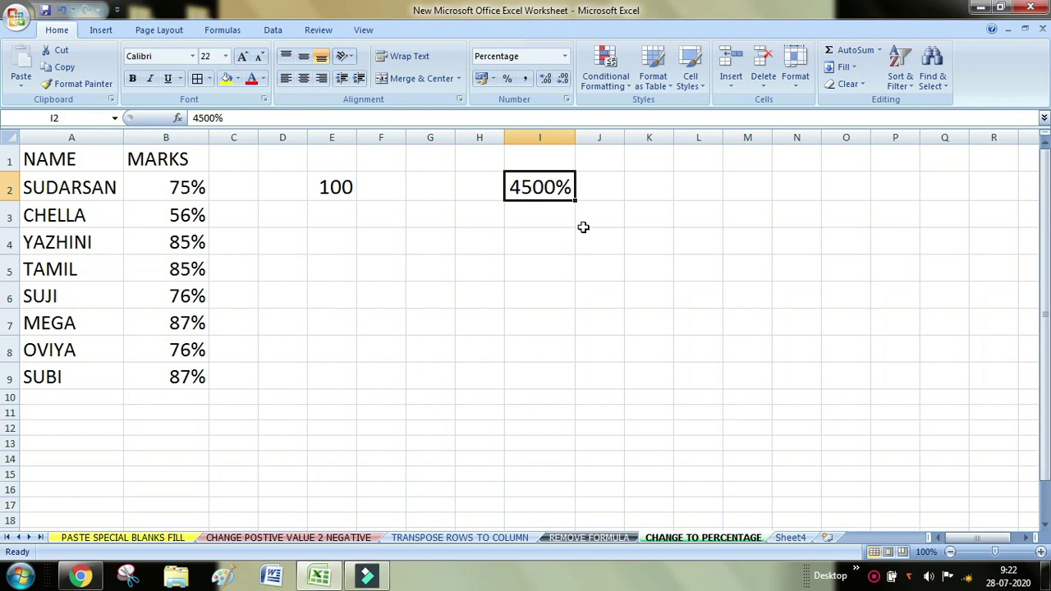
left_click_drag(182, 187, 196, 382)
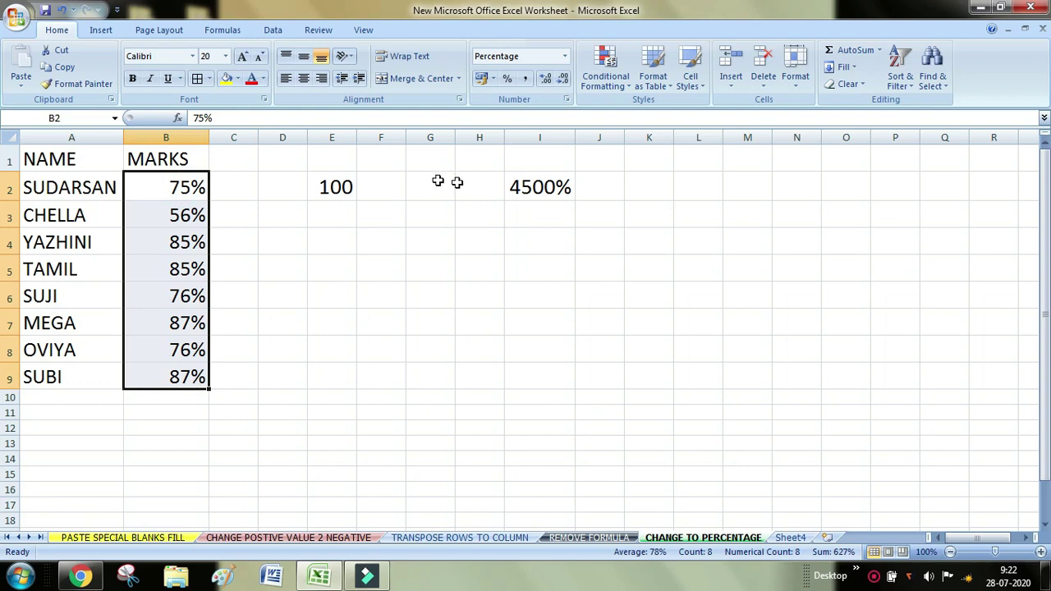
- Clear the 4500% test value from cell I2
left_click(336, 187)
left_click_drag(483, 184, 588, 211)
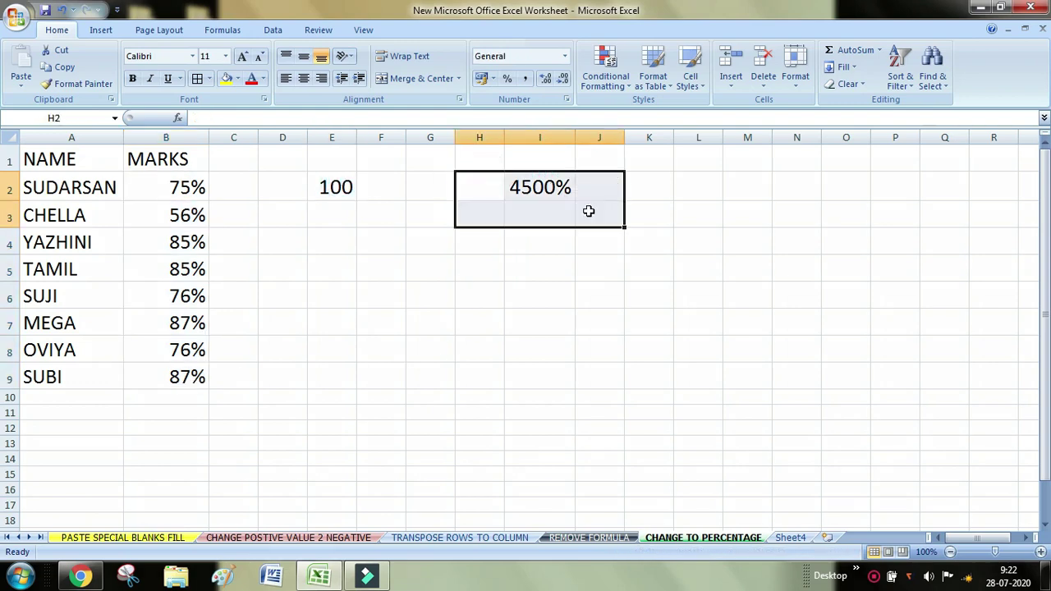
left_click(605, 271)
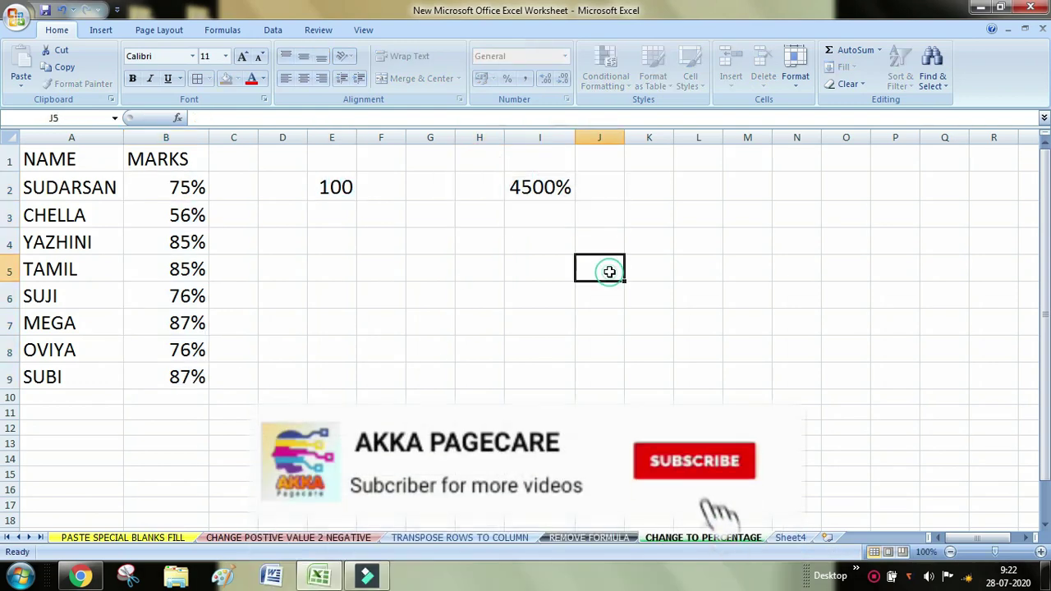
left_click(563, 187)
key("Delete")
left_click(564, 247)
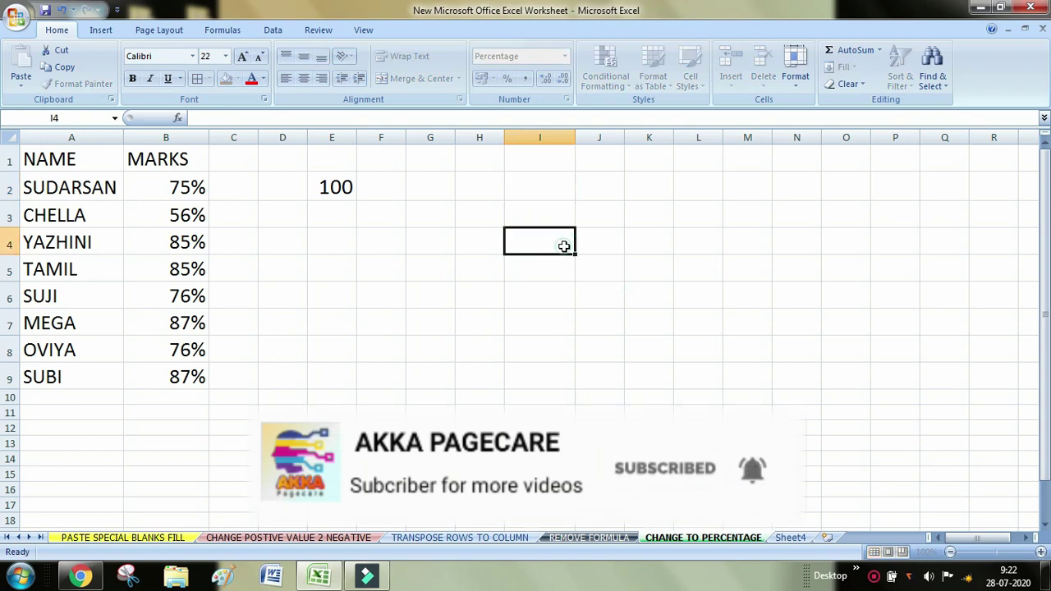